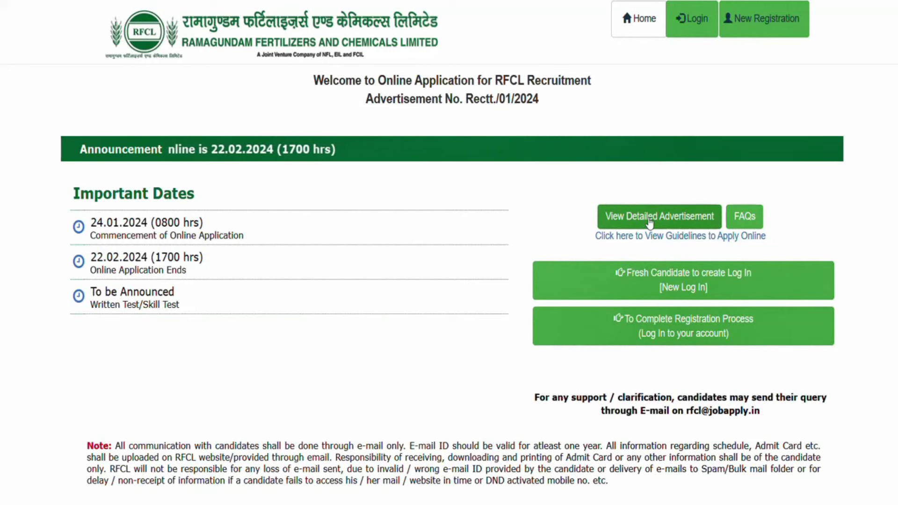
- Open the fresh candidate login form and choose the post Attendant Gr. I (Mechanical) (W-2) with the discipline Fitter
{"action": "left_click", "coordinate": [702, 286]}
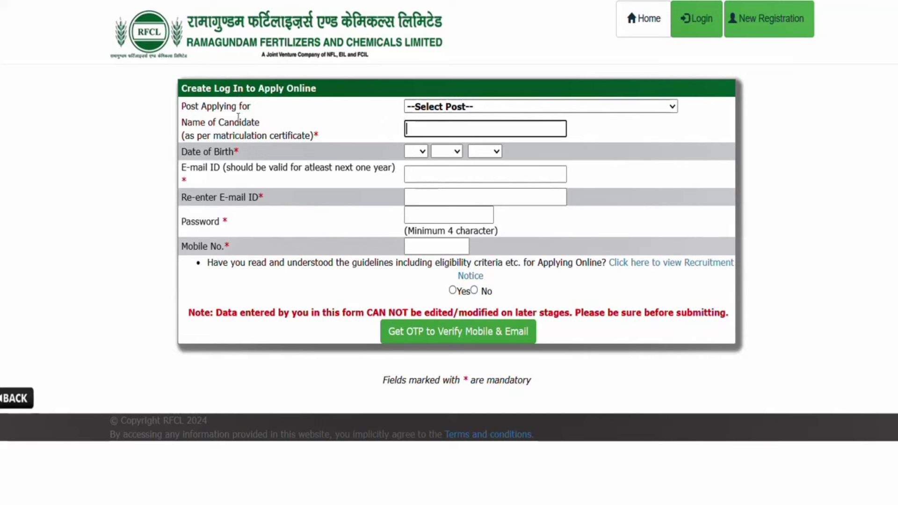
{"action": "left_click", "coordinate": [465, 107]}
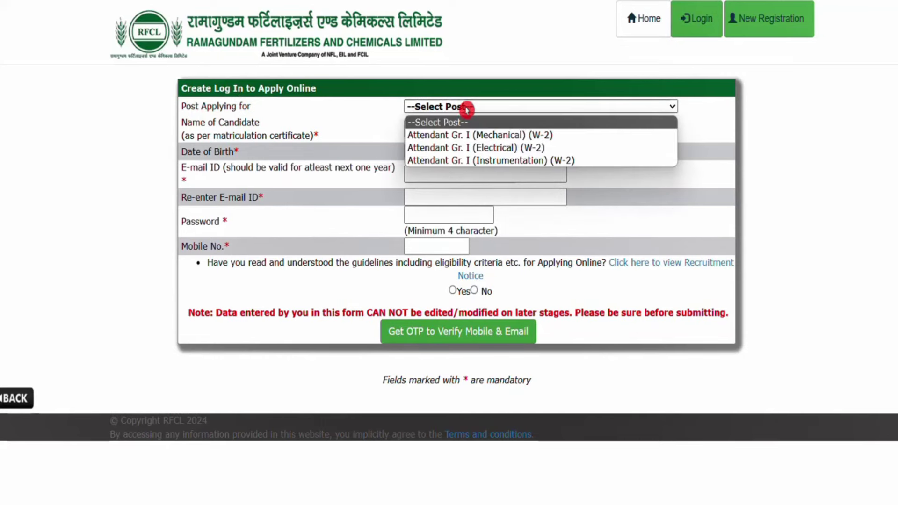
{"action": "left_click", "coordinate": [486, 136]}
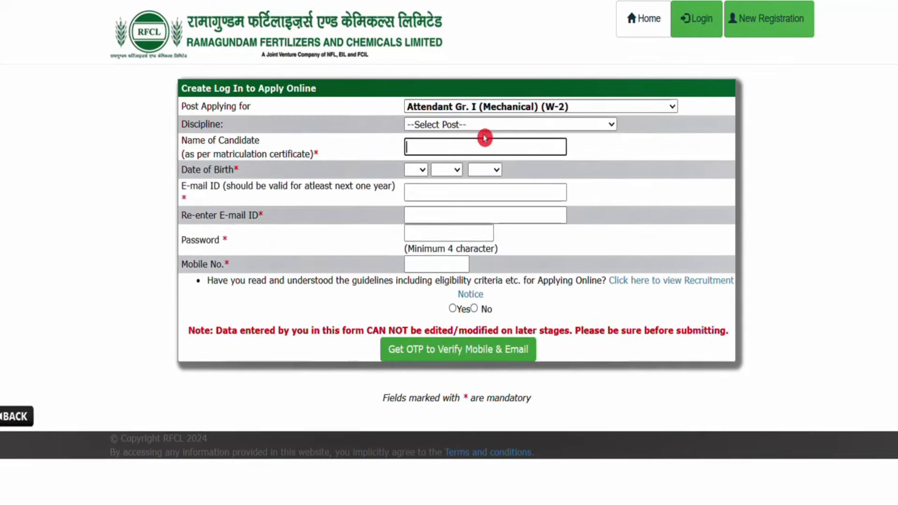
{"action": "left_click", "coordinate": [446, 125]}
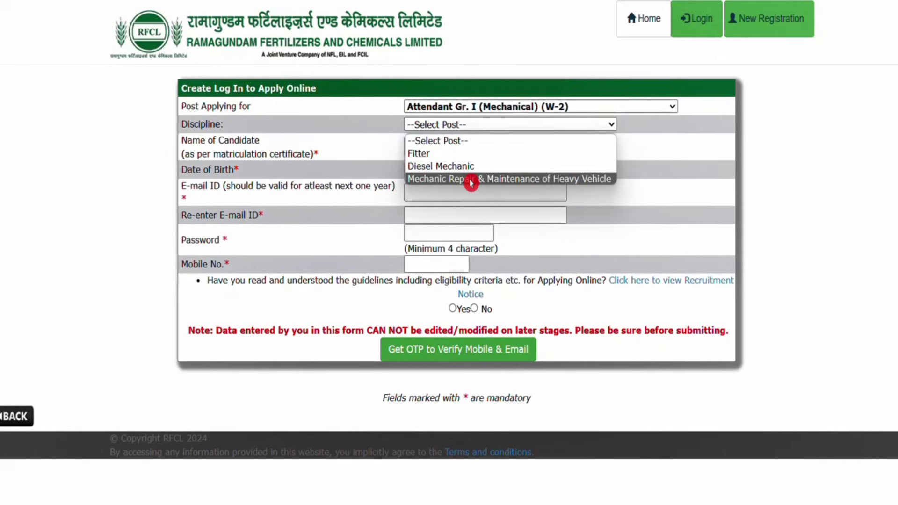
{"action": "left_click", "coordinate": [465, 155]}
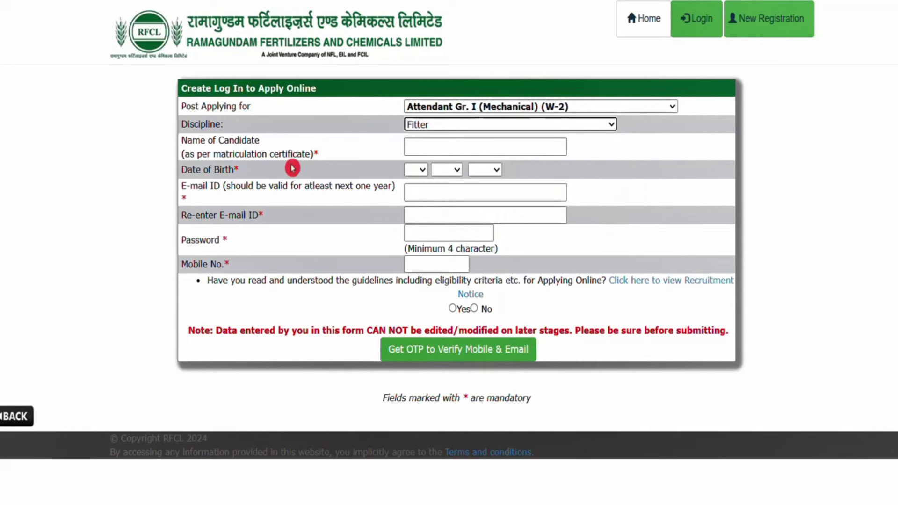
- Register with the candidate's name, date of birth, e-mail, password and mobile number, answer Yes to the guidelines, and verify with the OTPs
{"action": "left_click", "coordinate": [416, 171]}
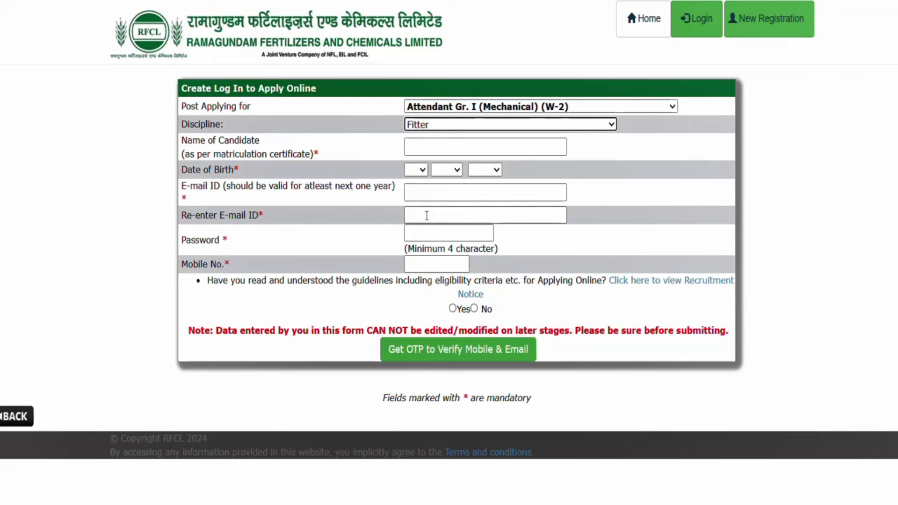
{"action": "left_click", "coordinate": [425, 194]}
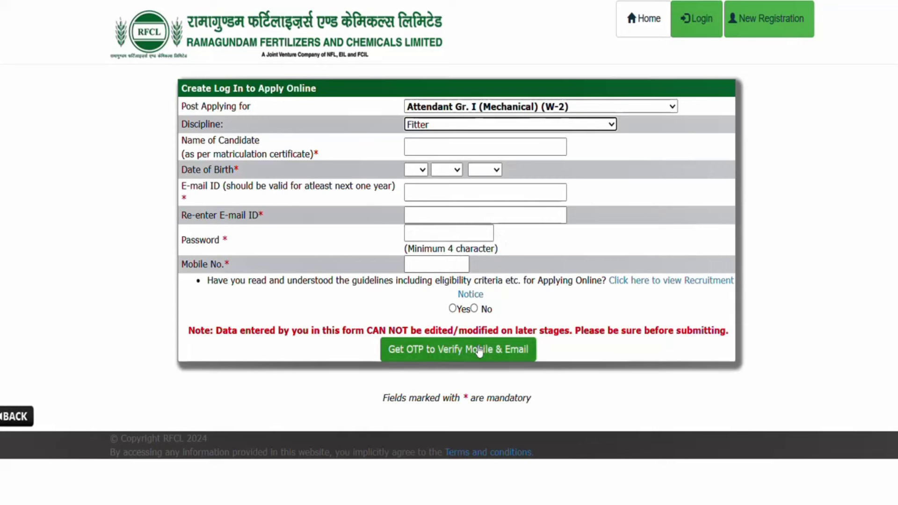
{"action": "left_click", "coordinate": [462, 312]}
{"action": "left_click", "coordinate": [485, 357]}
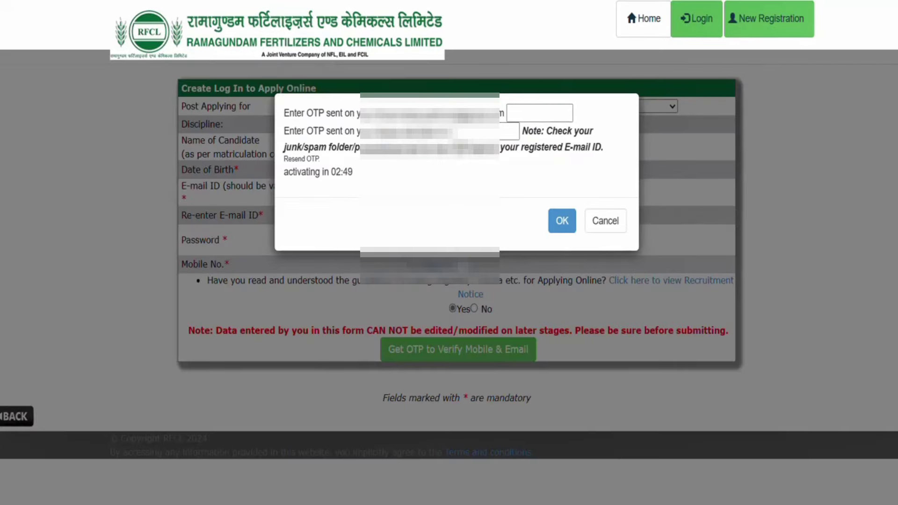
{"action": "left_click", "coordinate": [523, 117]}
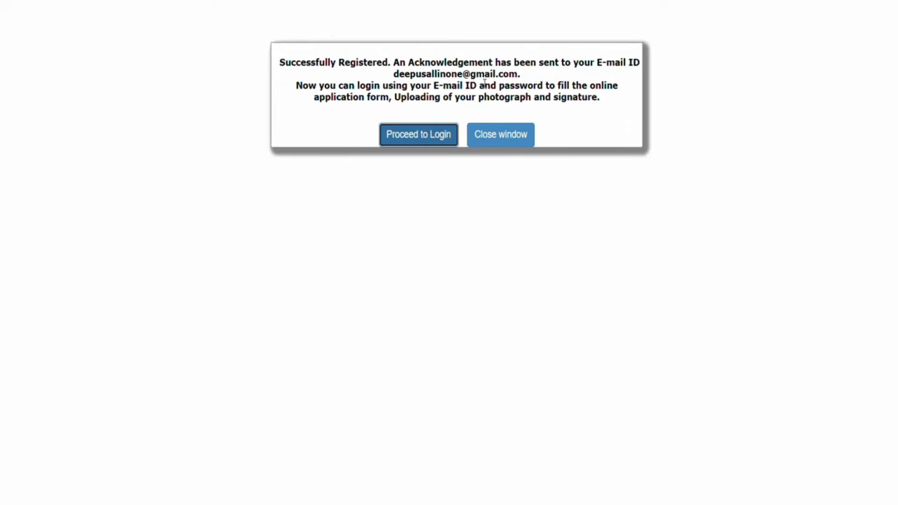
- Log in to the new account with the registered e-mail, the post Attendant Gr. I (Mechanical) (W-2) and the account password
{"action": "left_click", "coordinate": [417, 135]}
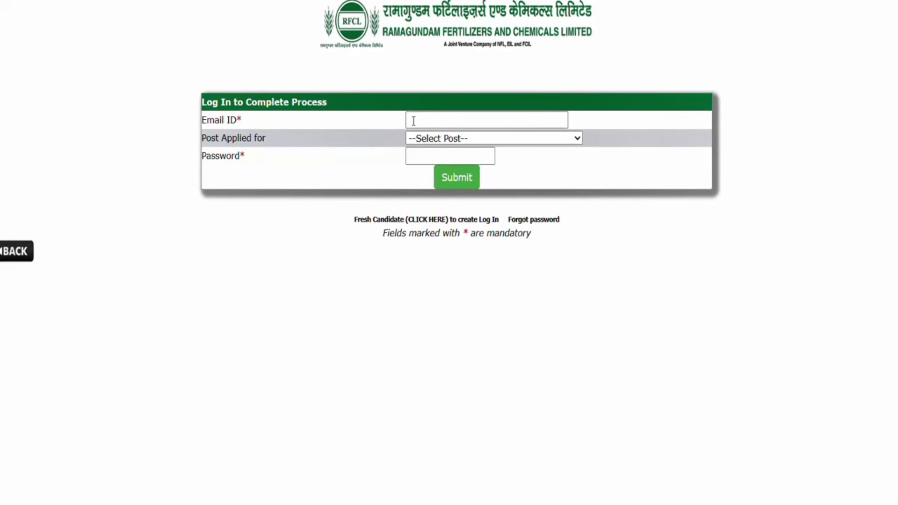
{"action": "left_click", "coordinate": [438, 142]}
{"action": "left_click", "coordinate": [449, 167]}
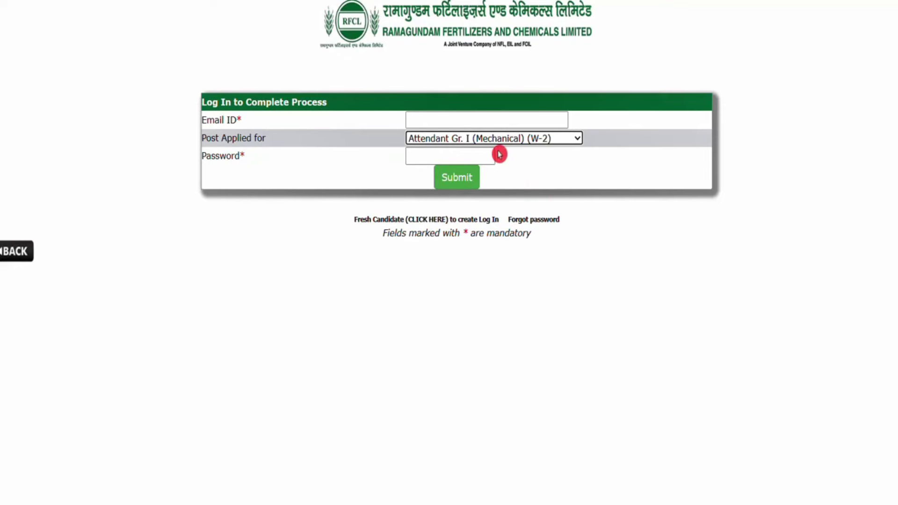
{"action": "left_click", "coordinate": [471, 120]}
{"action": "left_click", "coordinate": [467, 168]}
{"action": "left_click", "coordinate": [455, 158]}
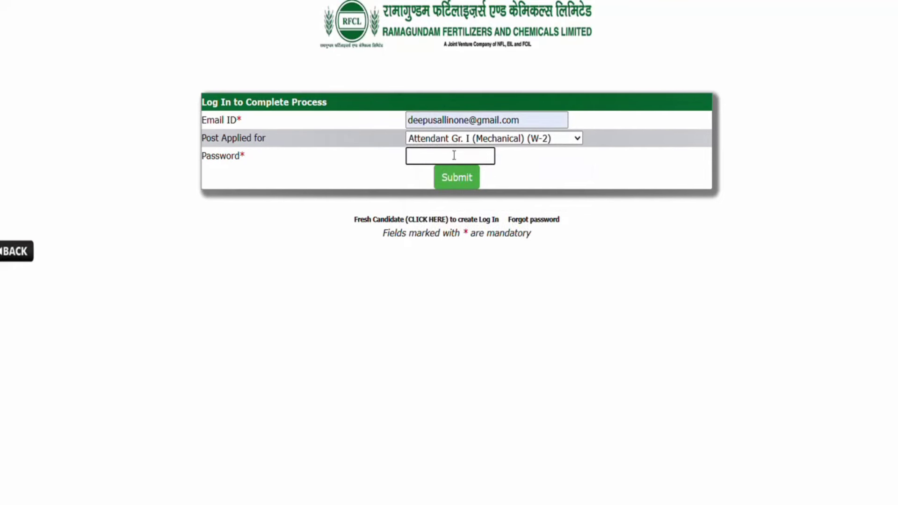
{"action": "left_click", "coordinate": [458, 182]}
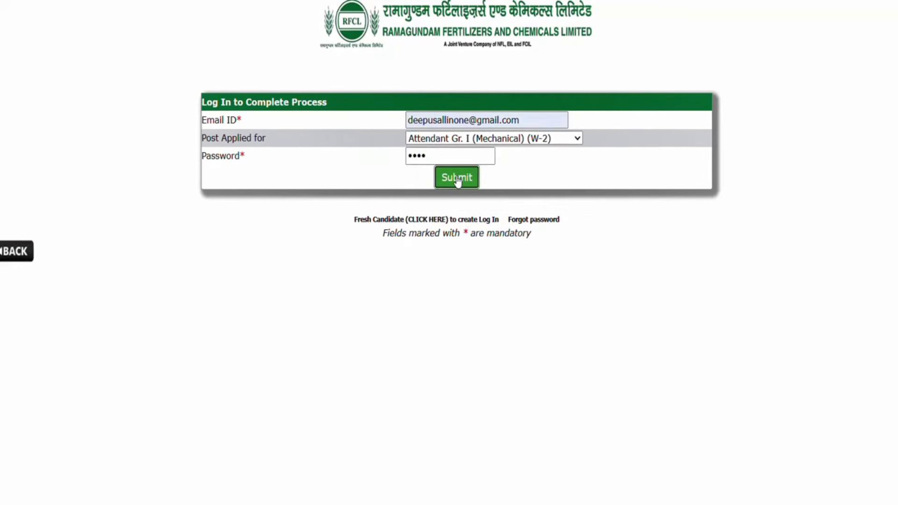
{"action": "left_click", "coordinate": [751, 18]}
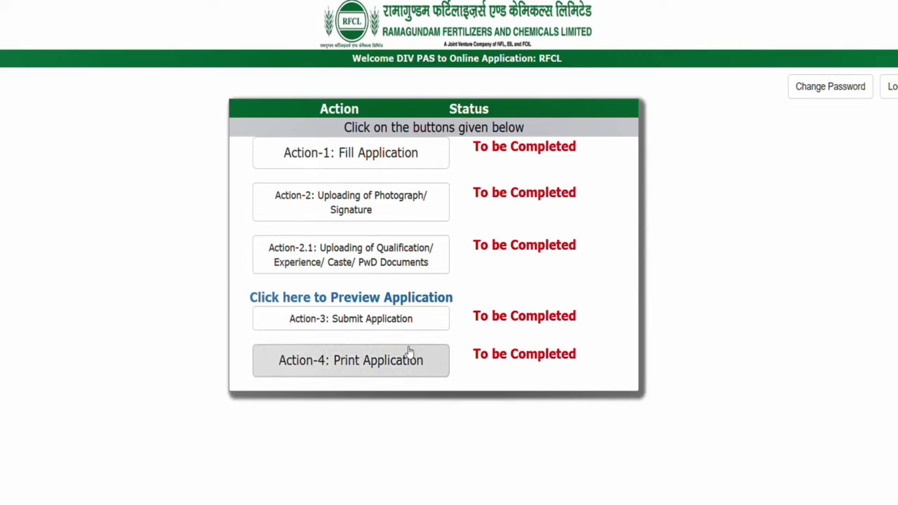
- Start filling the application and open its personal detail form
{"action": "left_click", "coordinate": [366, 339]}
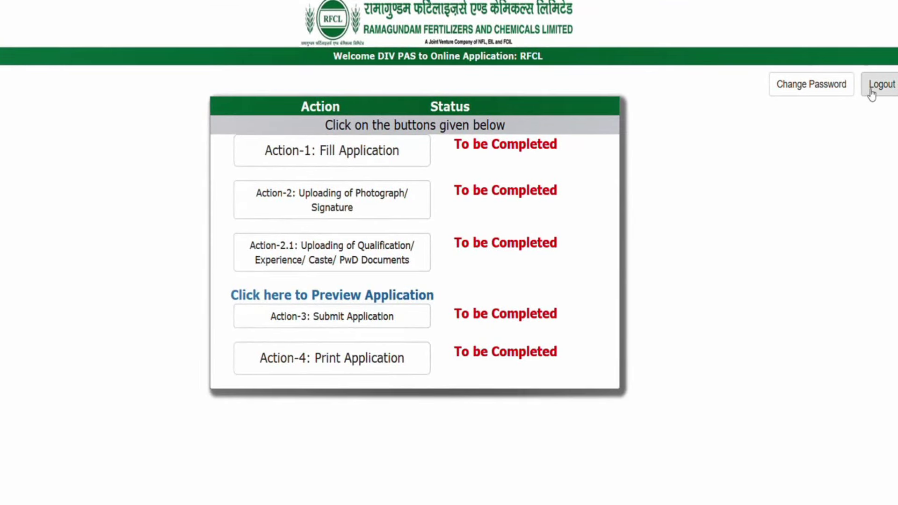
{"action": "left_click", "coordinate": [327, 158]}
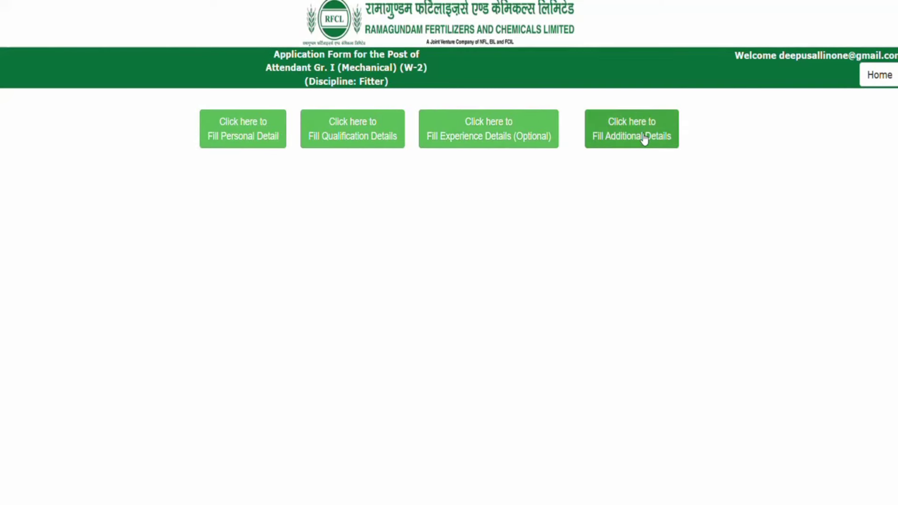
{"action": "left_click", "coordinate": [231, 138]}
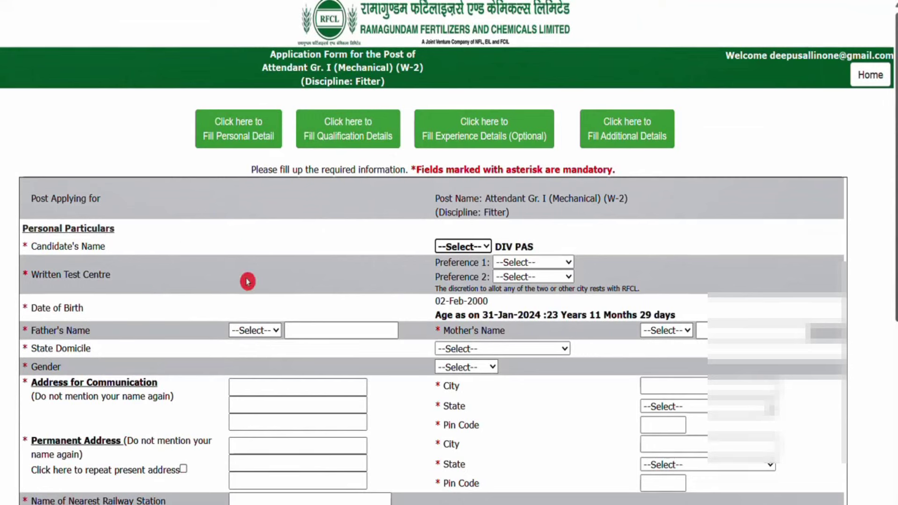
{"action": "left_click", "coordinate": [537, 262]}
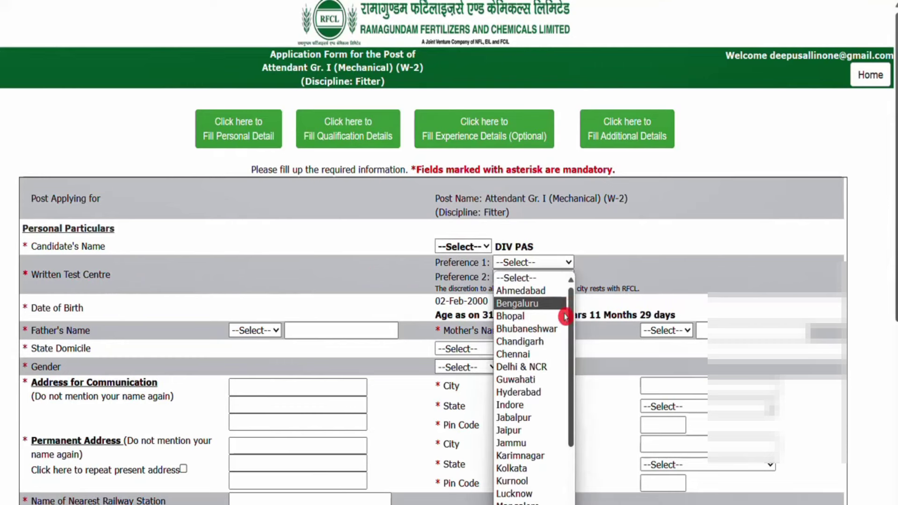
{"action": "left_click_drag", "start_coordinate": [569, 329], "coordinate": [569, 371]}
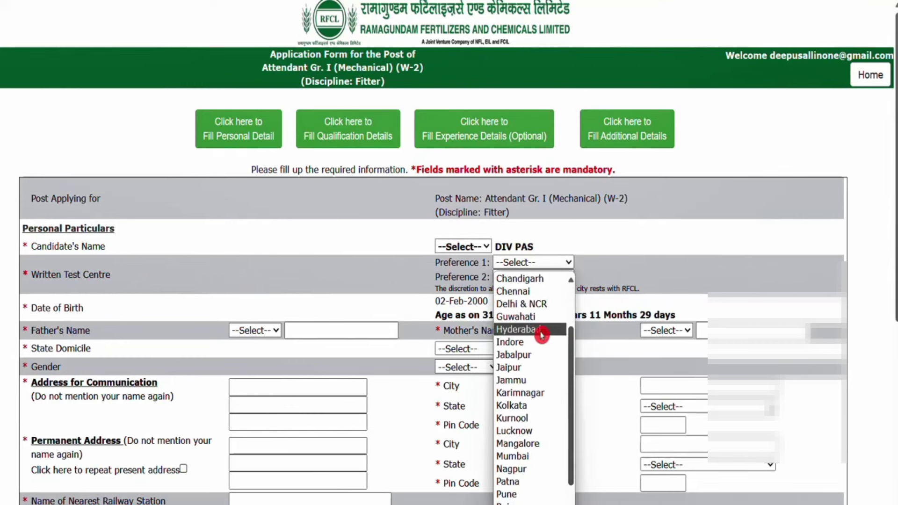
{"action": "scroll", "coordinate": [571, 408], "scroll_direction": "down", "scroll_amount": 1}
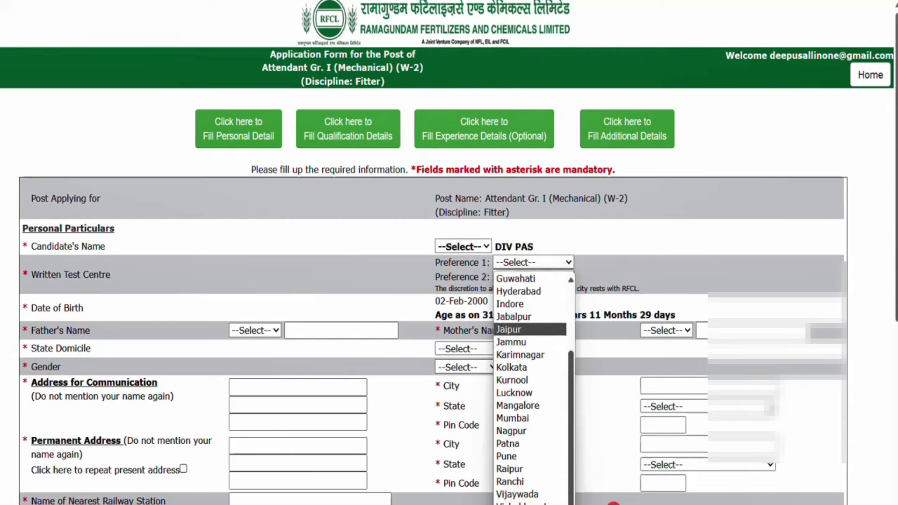
{"action": "left_click", "coordinate": [516, 5]}
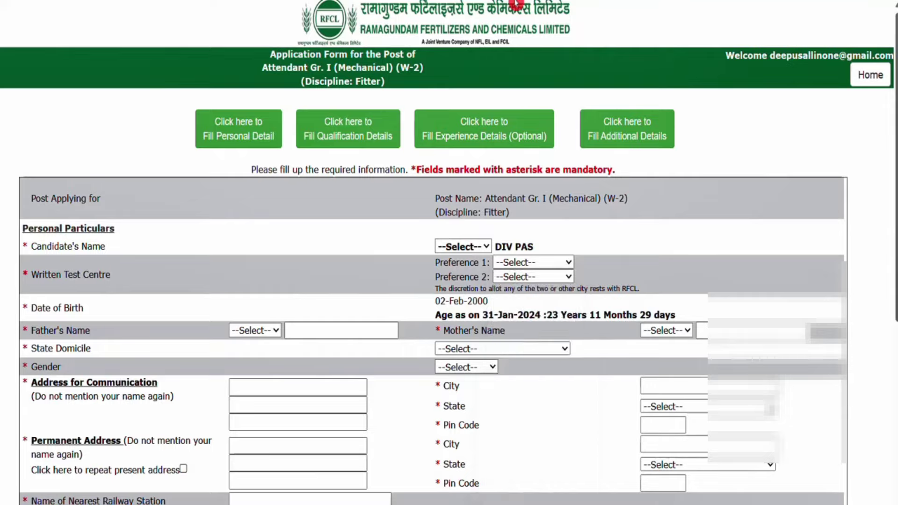
- Set the written test centre preferences to Hyderabad as Preference 1 and Vijaywada as Preference 2
{"action": "scroll", "coordinate": [503, 352], "scroll_direction": "down", "scroll_amount": 1}
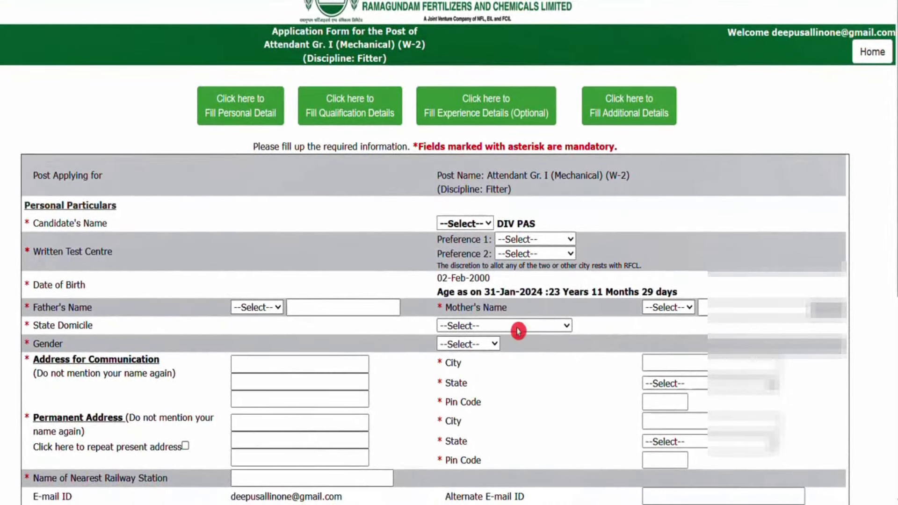
{"action": "left_click", "coordinate": [538, 240]}
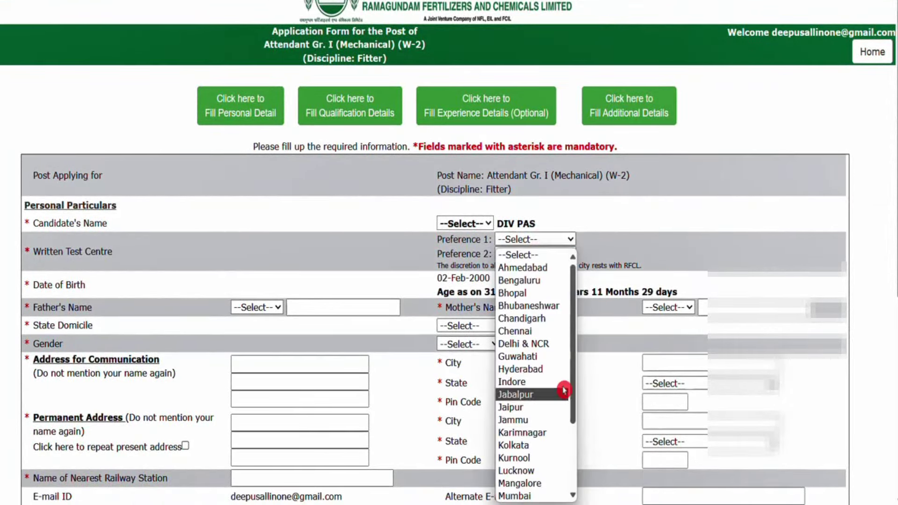
{"action": "left_click", "coordinate": [562, 331]}
{"action": "left_click", "coordinate": [538, 239]}
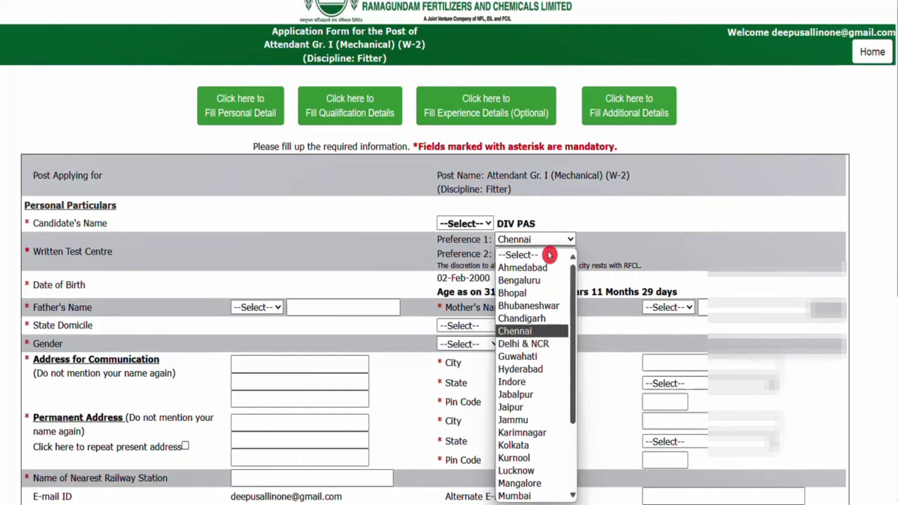
{"action": "left_click", "coordinate": [549, 425]}
{"action": "left_click", "coordinate": [538, 254]}
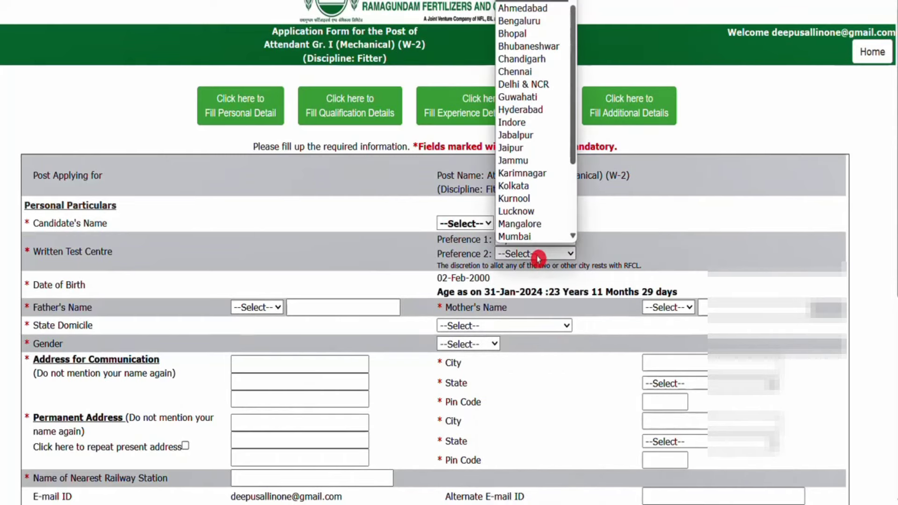
{"action": "left_click_drag", "start_coordinate": [574, 148], "coordinate": [579, 226]}
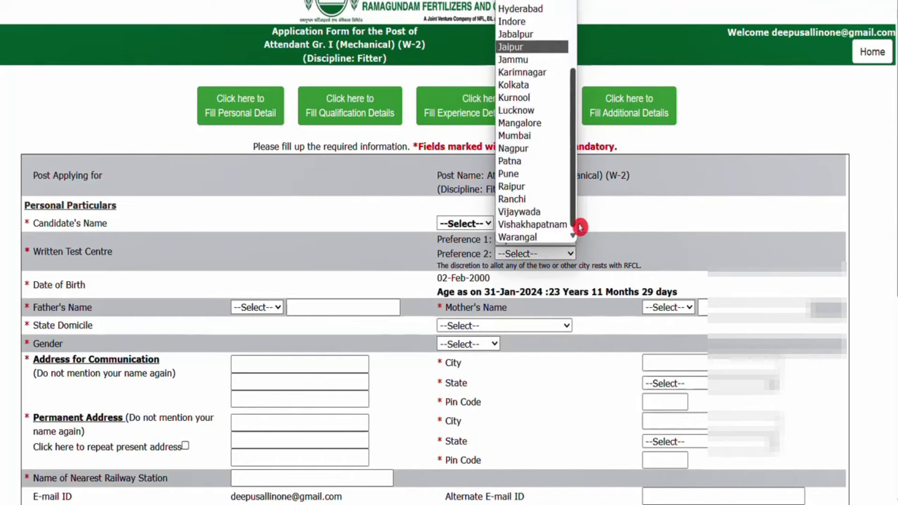
{"action": "left_click", "coordinate": [540, 214]}
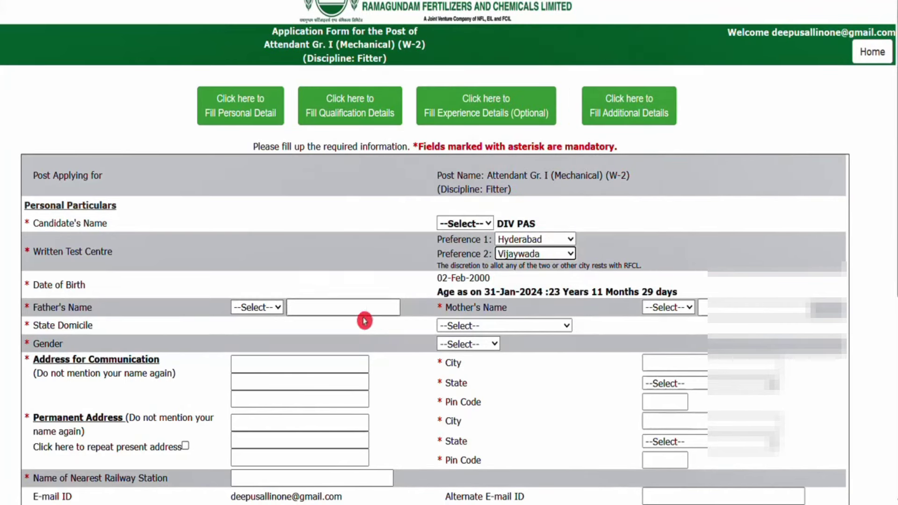
- Set the title for the father's name to Mr. and view the title options for the mother's name
{"action": "left_click", "coordinate": [270, 311]}
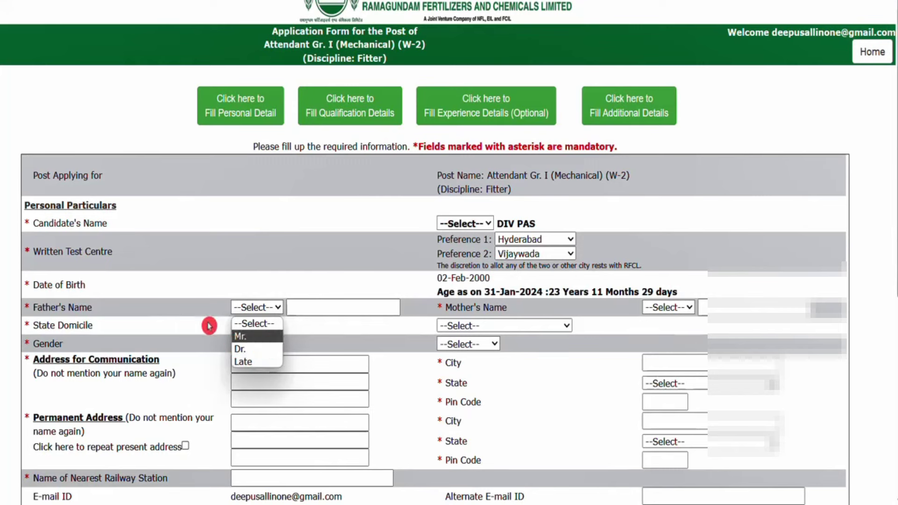
{"action": "left_click", "coordinate": [256, 338]}
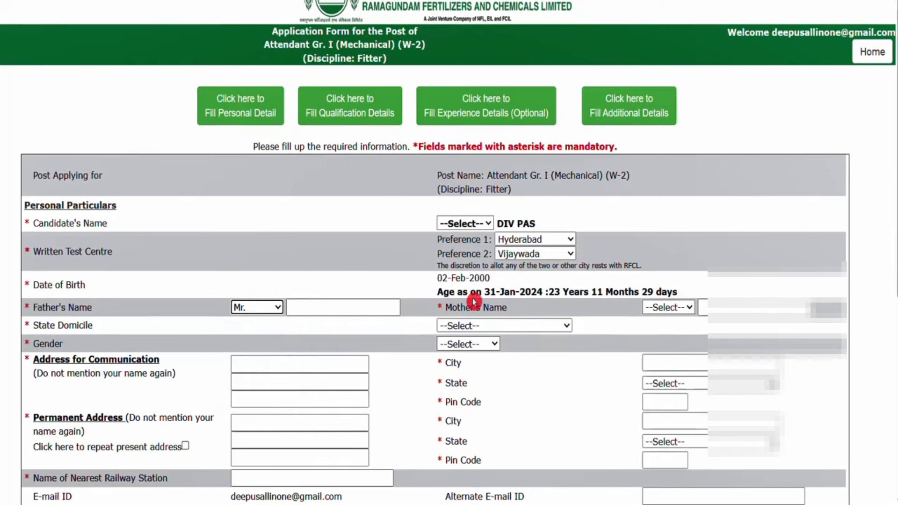
{"action": "left_click", "coordinate": [661, 312]}
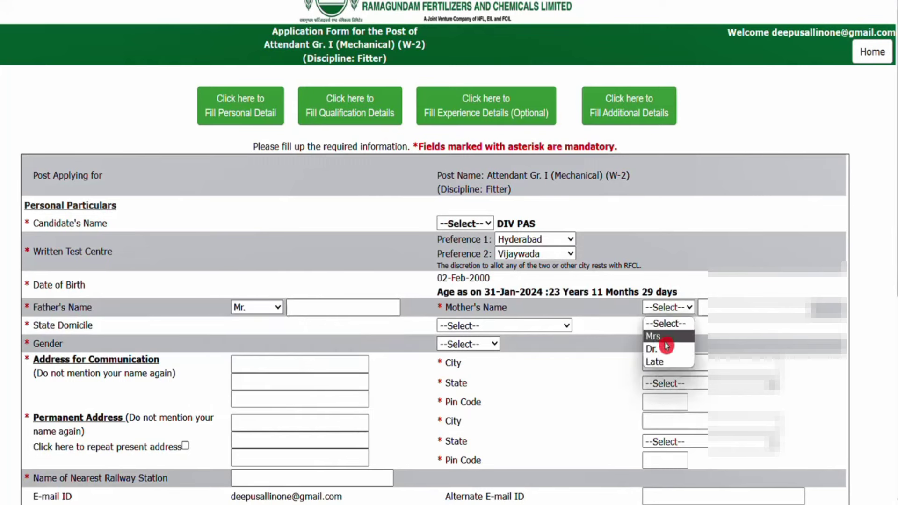
{"action": "left_click", "coordinate": [754, 346]}
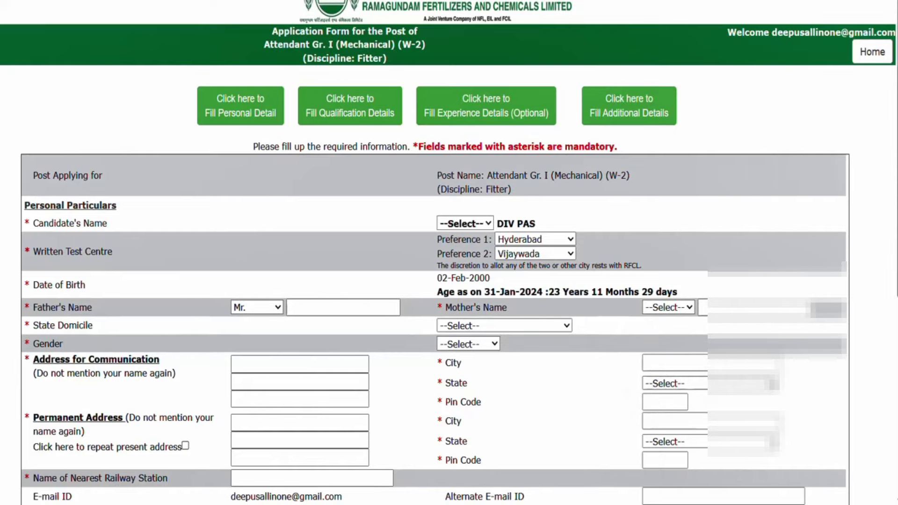
{"action": "scroll", "coordinate": [754, 346], "scroll_direction": "down", "scroll_amount": 5}
{"action": "scroll", "coordinate": [130, 16], "scroll_direction": "down", "scroll_amount": 2}
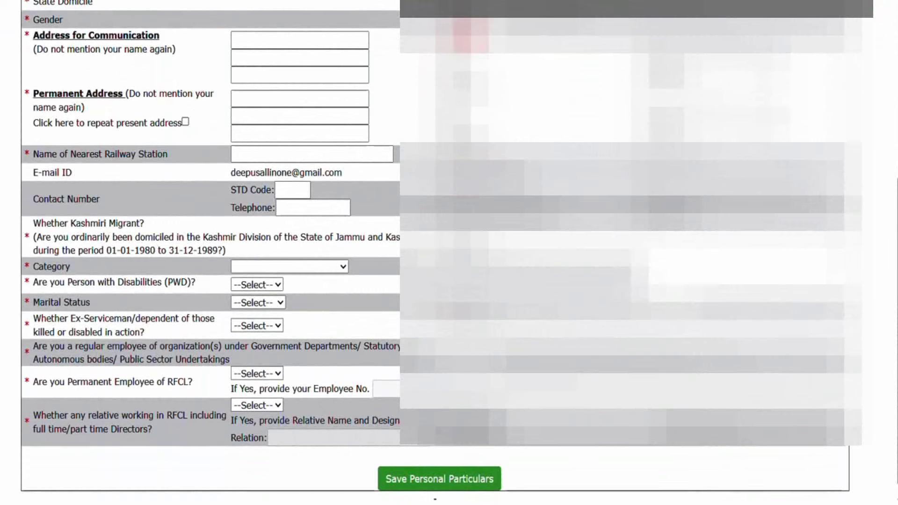
{"action": "left_click", "coordinate": [321, 38]}
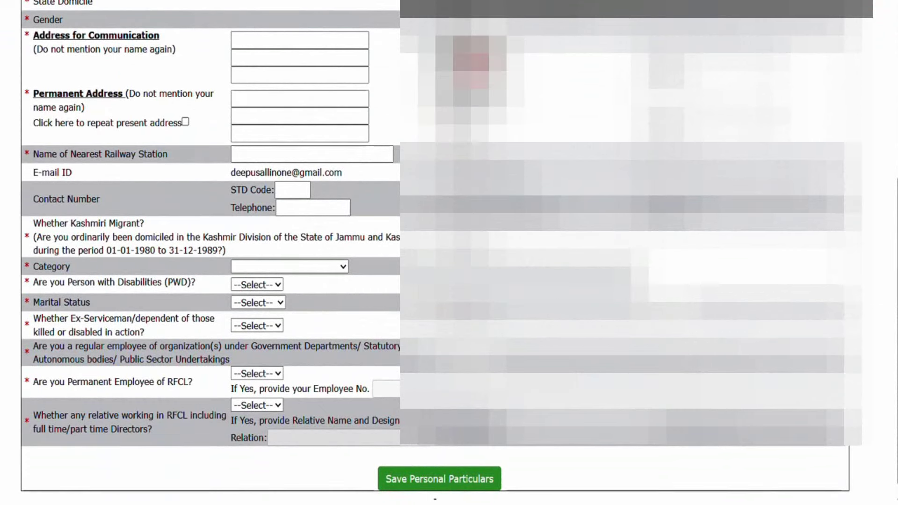
{"action": "left_click", "coordinate": [142, 65]}
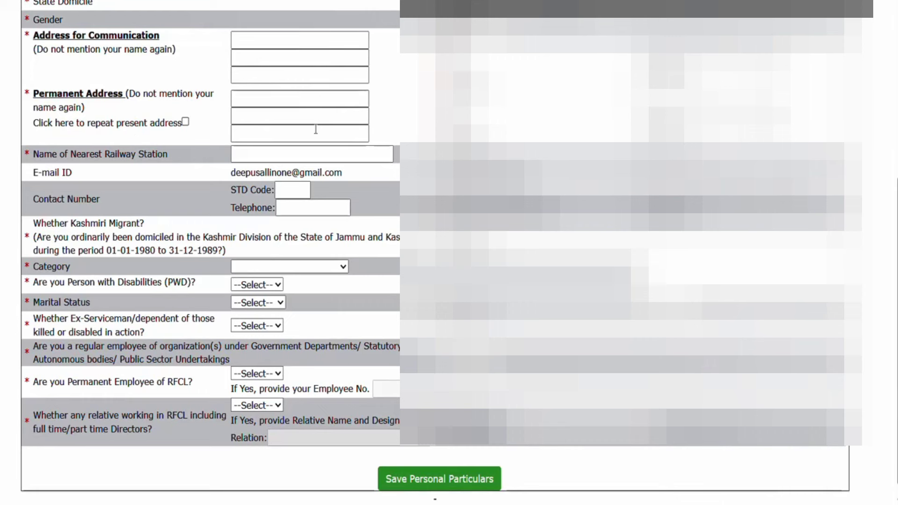
{"action": "left_click", "coordinate": [185, 123]}
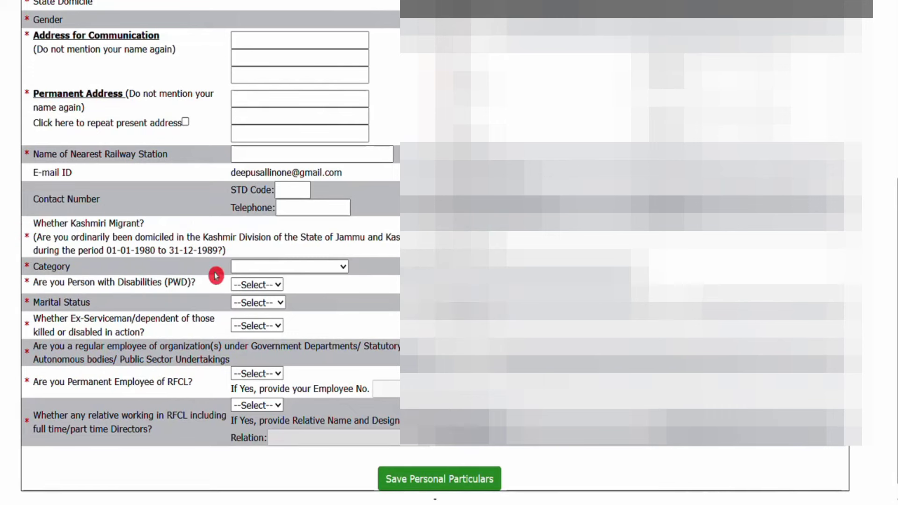
- Set the category to UR and answer NO to the Person with Disabilities question
{"action": "left_click", "coordinate": [256, 268]}
{"action": "left_click", "coordinate": [262, 280]}
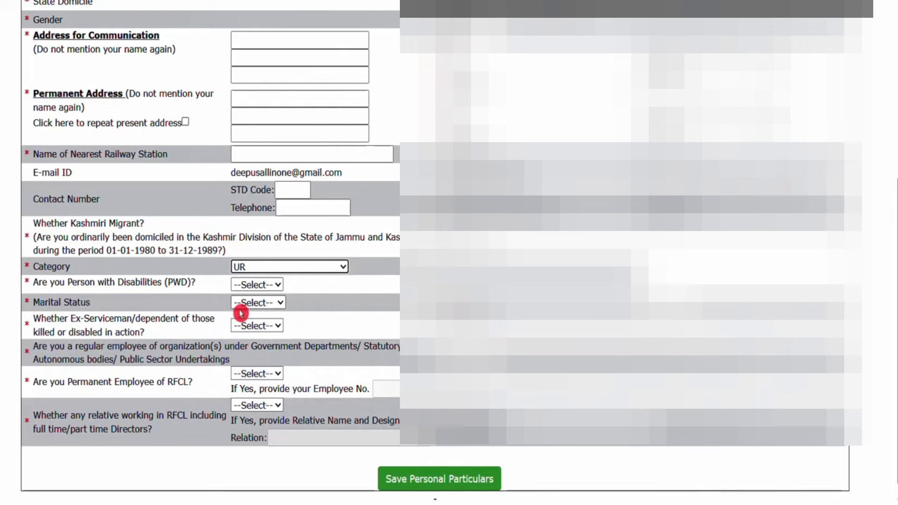
{"action": "left_click", "coordinate": [257, 285]}
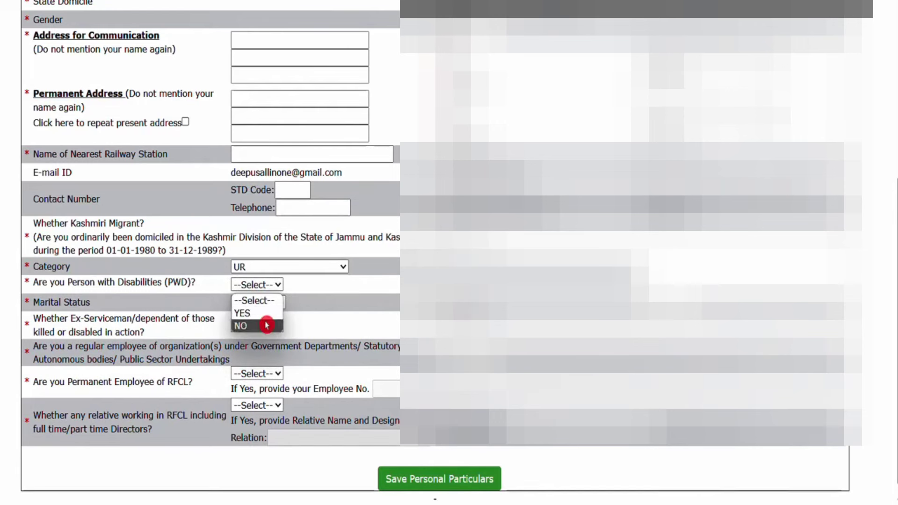
{"action": "left_click", "coordinate": [266, 326]}
- Set the marital status to Married in the personal particulars
{"action": "left_click", "coordinate": [251, 304]}
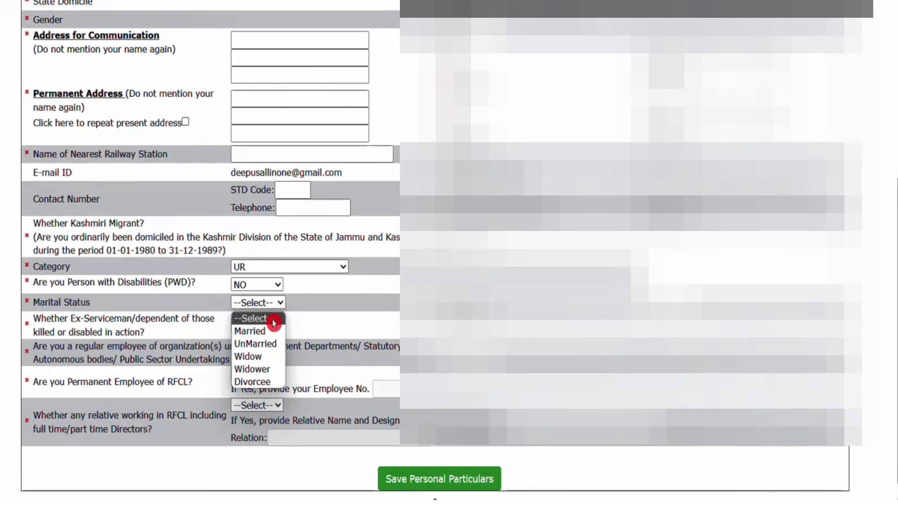
{"action": "left_click", "coordinate": [262, 343]}
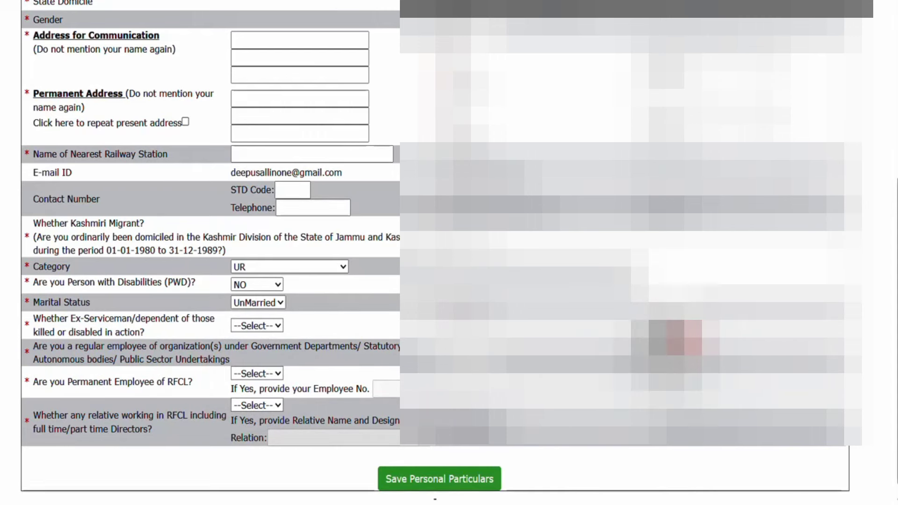
{"action": "left_click", "coordinate": [257, 302]}
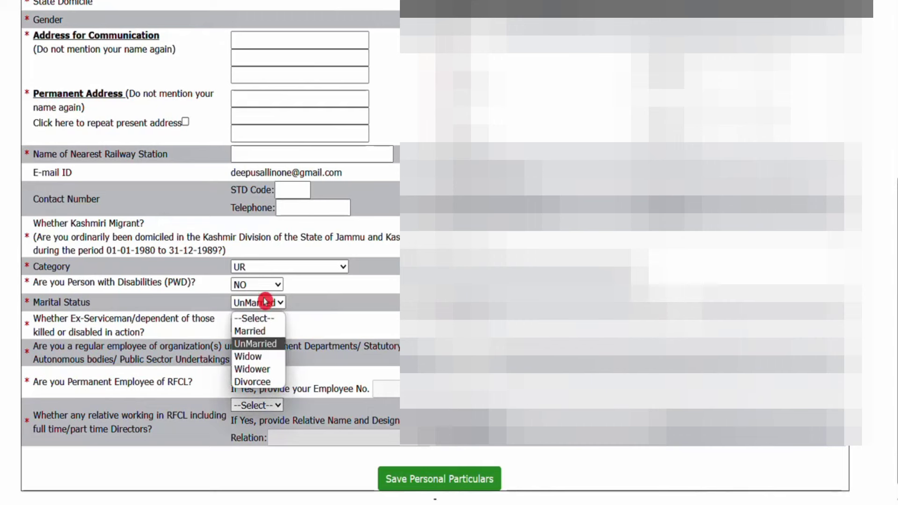
{"action": "left_click", "coordinate": [281, 330]}
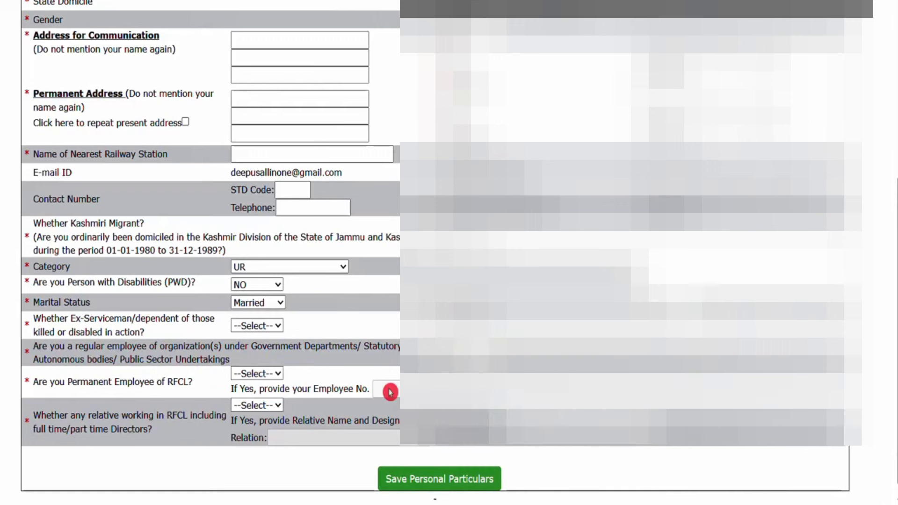
- Answer NO to being a permanent employee of RFCL and view the answer options for relatives working in RFCL
{"action": "left_click", "coordinate": [248, 374]}
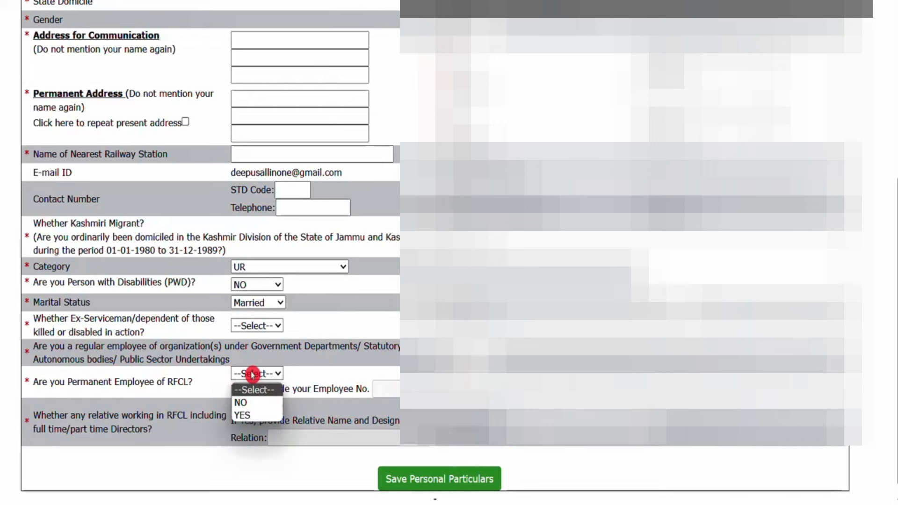
{"action": "left_click", "coordinate": [248, 402]}
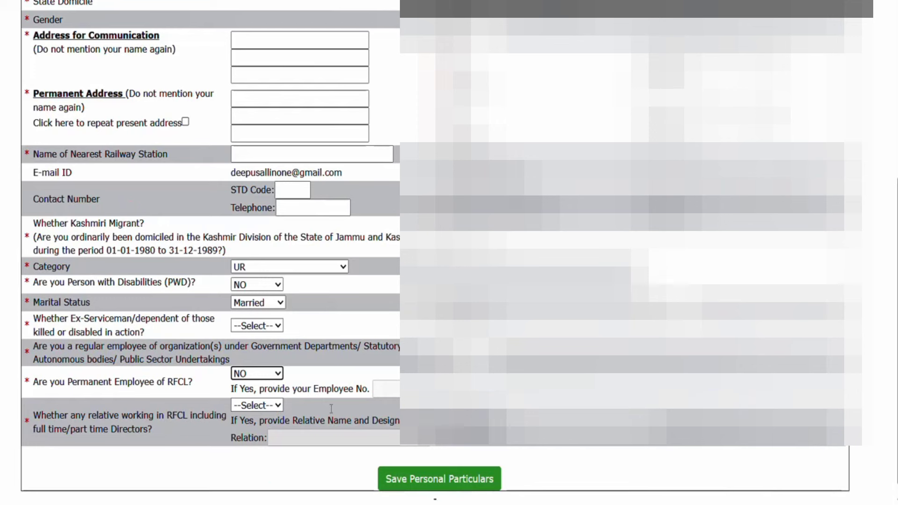
{"action": "left_click", "coordinate": [257, 405]}
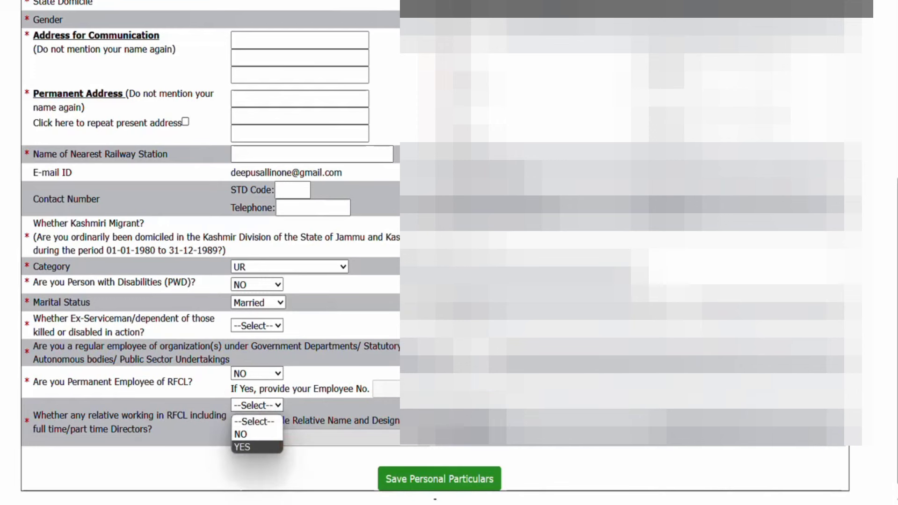
{"action": "key", "text": "Escape"}
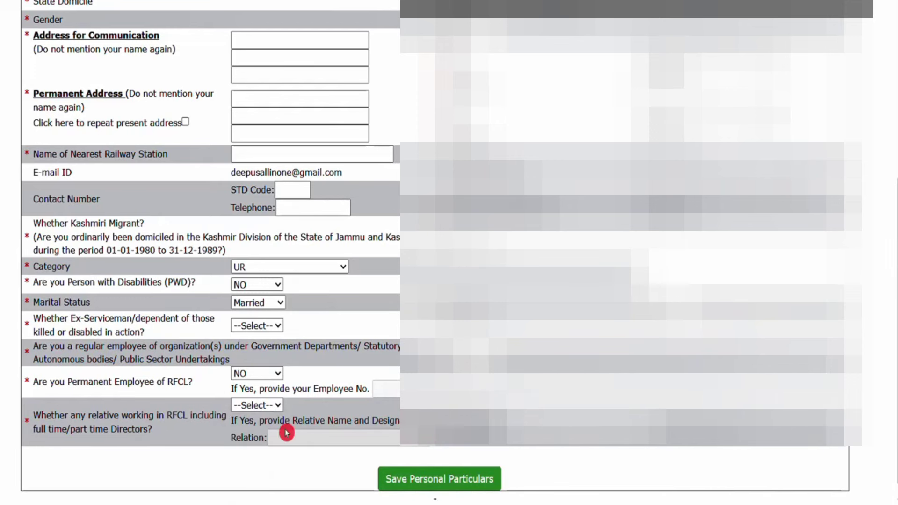
- Go to the qualification details and start a new entry for the 10TH/Matriculation level
{"action": "scroll", "coordinate": [894, 284], "scroll_direction": "down", "scroll_amount": 1}
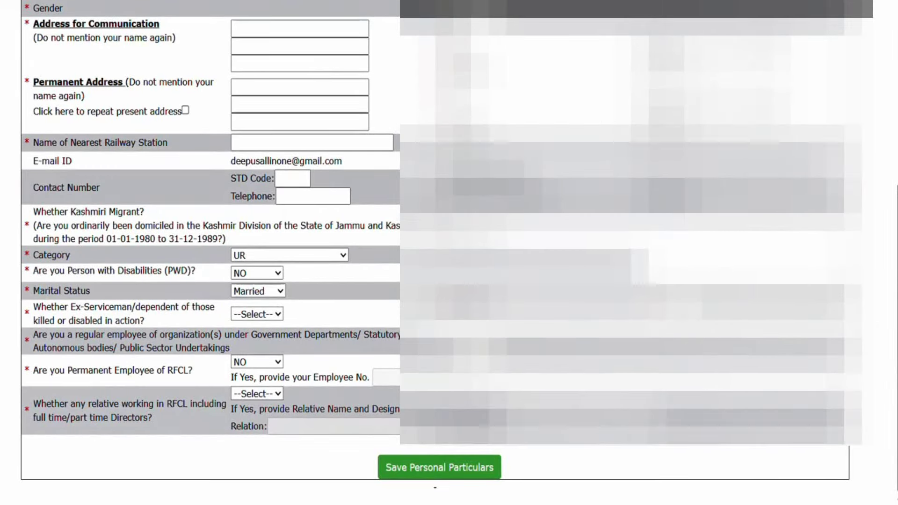
{"action": "scroll", "coordinate": [449, 253], "scroll_direction": "up", "scroll_amount": 7}
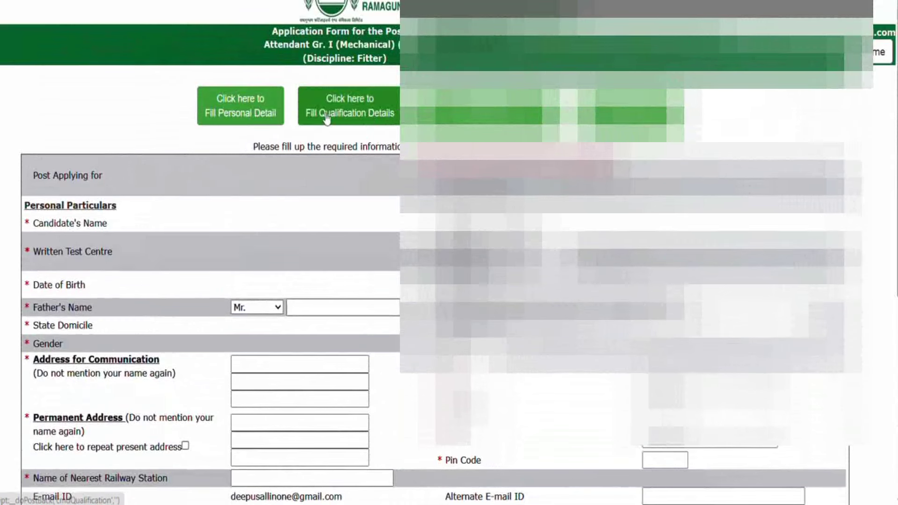
{"action": "left_click", "coordinate": [328, 118]}
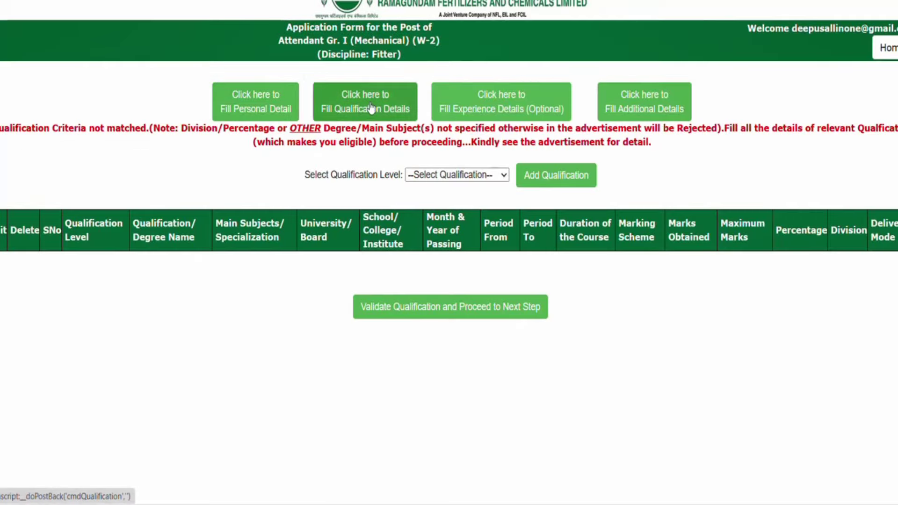
{"action": "left_click", "coordinate": [439, 176]}
{"action": "left_click", "coordinate": [442, 203]}
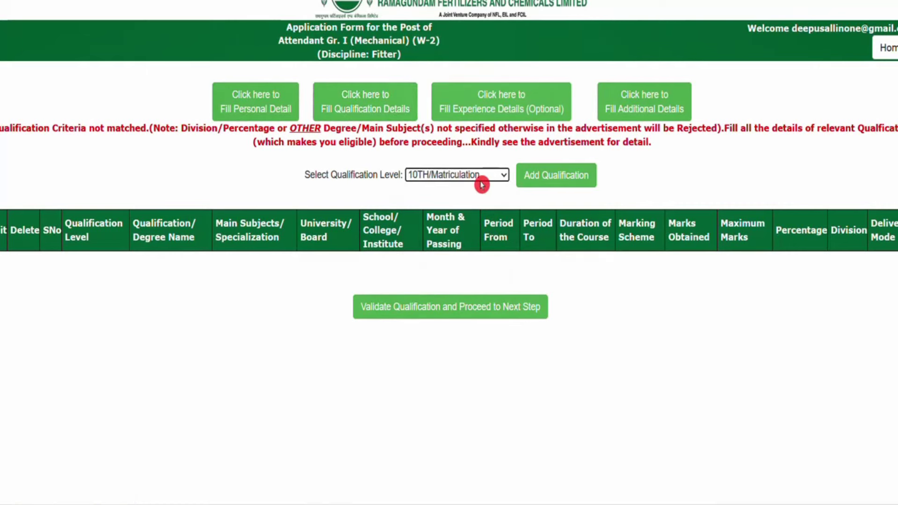
{"action": "left_click", "coordinate": [547, 185]}
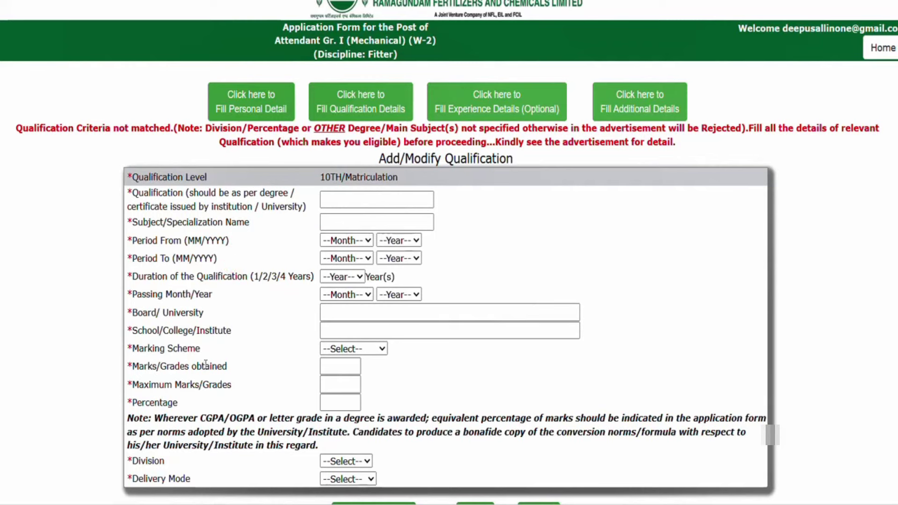
- Set the 10TH/Matriculation entry's marking scheme to Marks, delivery mode to FULL TIME and division to FIRST
{"action": "left_click", "coordinate": [348, 349]}
{"action": "left_click", "coordinate": [356, 379]}
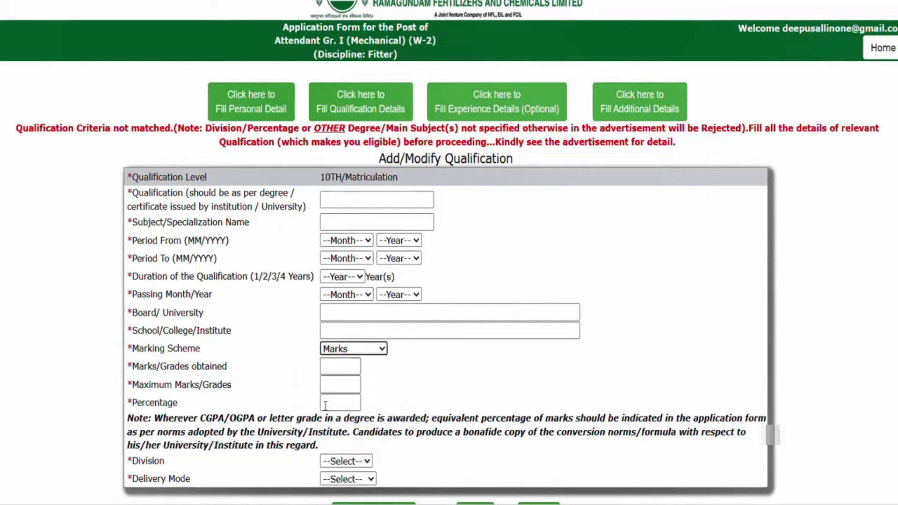
{"action": "left_click", "coordinate": [348, 478]}
{"action": "left_click", "coordinate": [354, 468]}
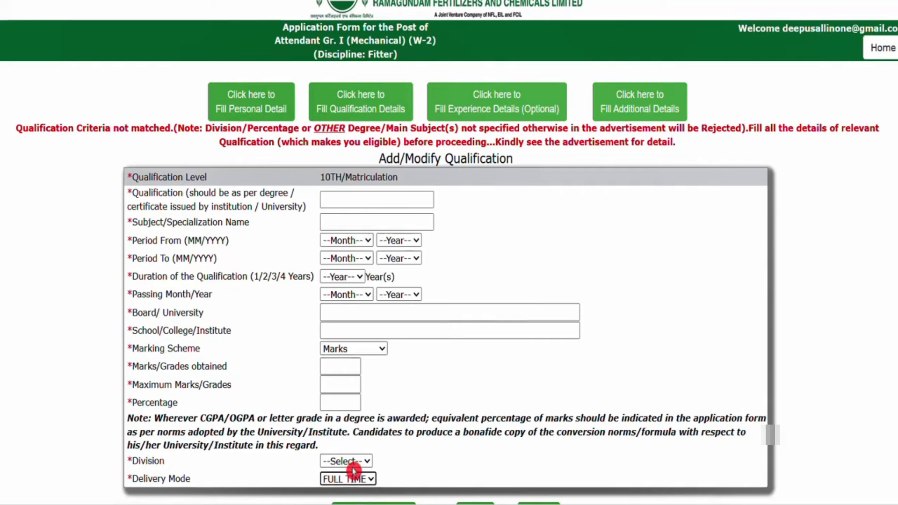
{"action": "left_click", "coordinate": [354, 463]}
{"action": "left_click", "coordinate": [356, 418]}
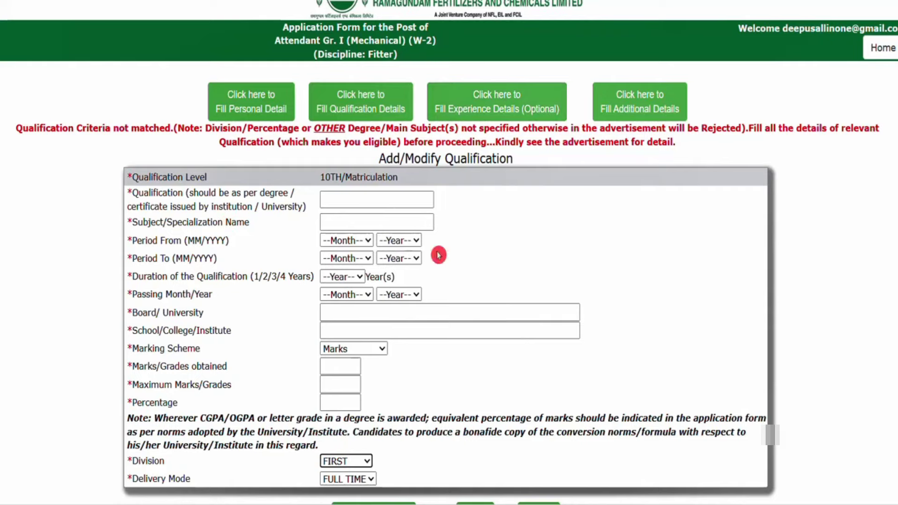
{"action": "scroll", "coordinate": [438, 255], "scroll_direction": "down", "scroll_amount": 1}
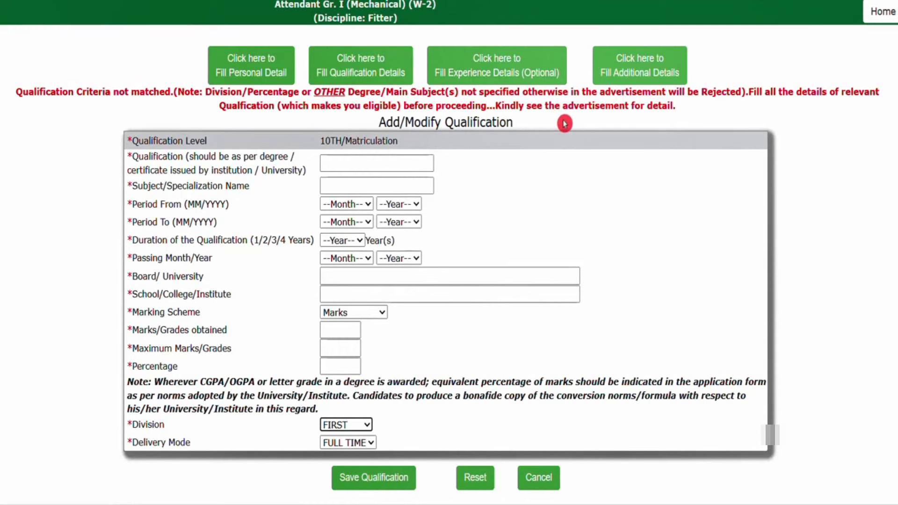
{"action": "left_click", "coordinate": [350, 162]}
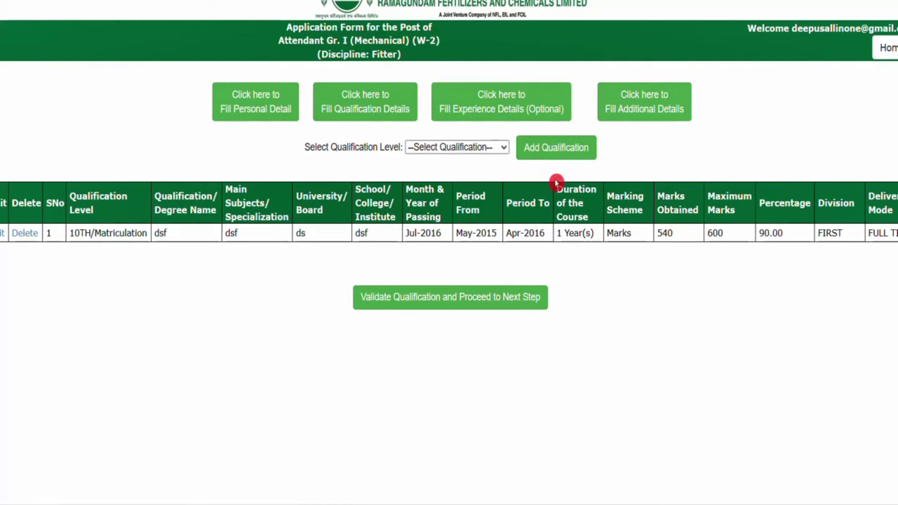
- Start a new qualification entry for the ITI level
{"action": "left_click", "coordinate": [495, 148]}
{"action": "left_click", "coordinate": [461, 178]}
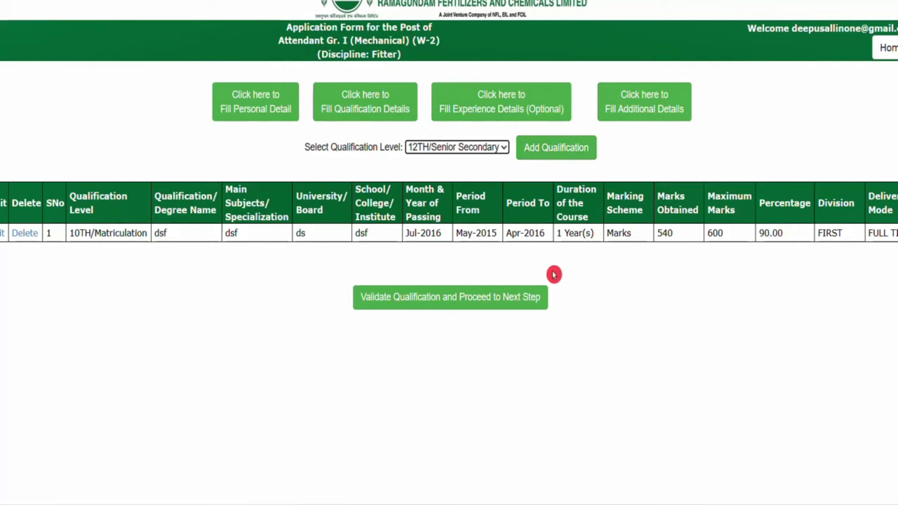
{"action": "left_click", "coordinate": [486, 146]}
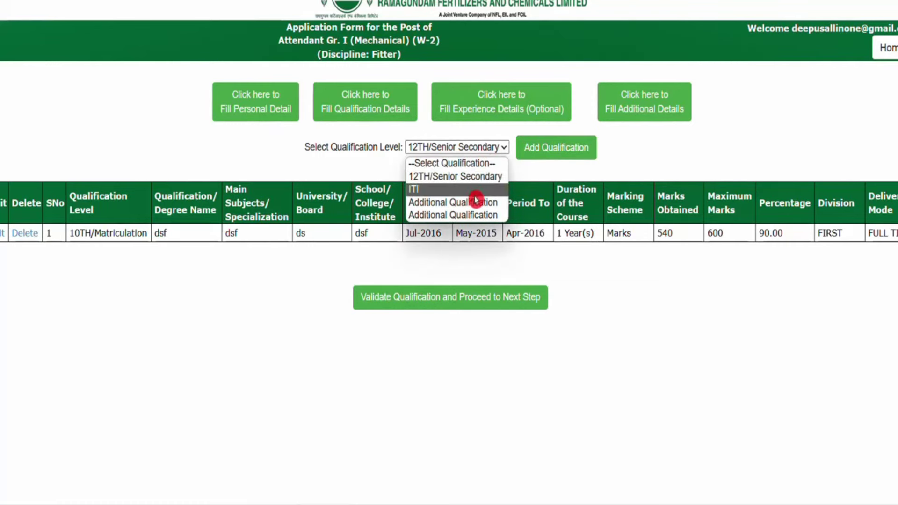
{"action": "left_click", "coordinate": [421, 189]}
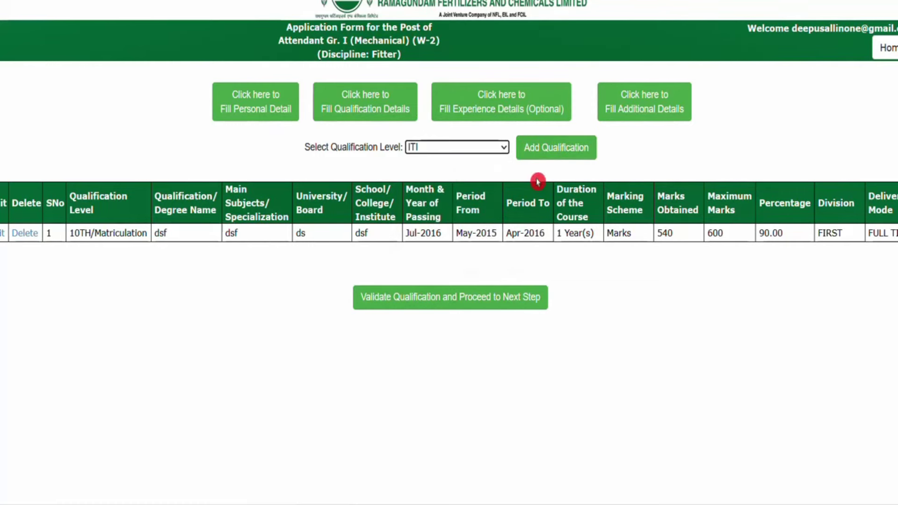
{"action": "left_click", "coordinate": [554, 150]}
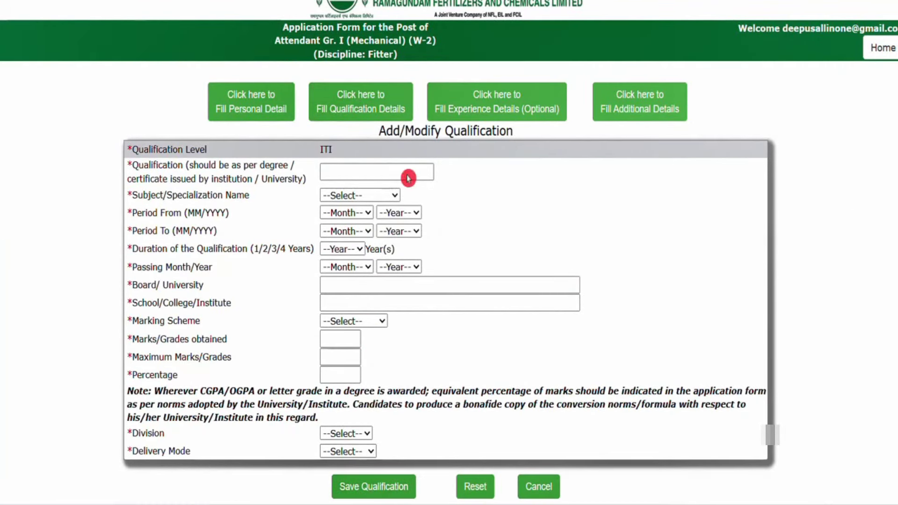
- Go to the optional experience details and proceed to the additional information form without adding any experience
{"action": "left_click", "coordinate": [481, 116]}
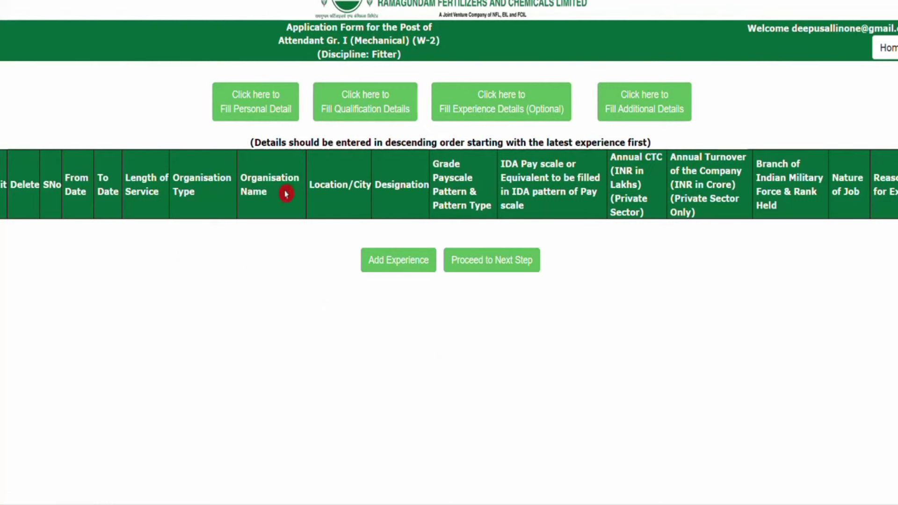
{"action": "left_click", "coordinate": [394, 213]}
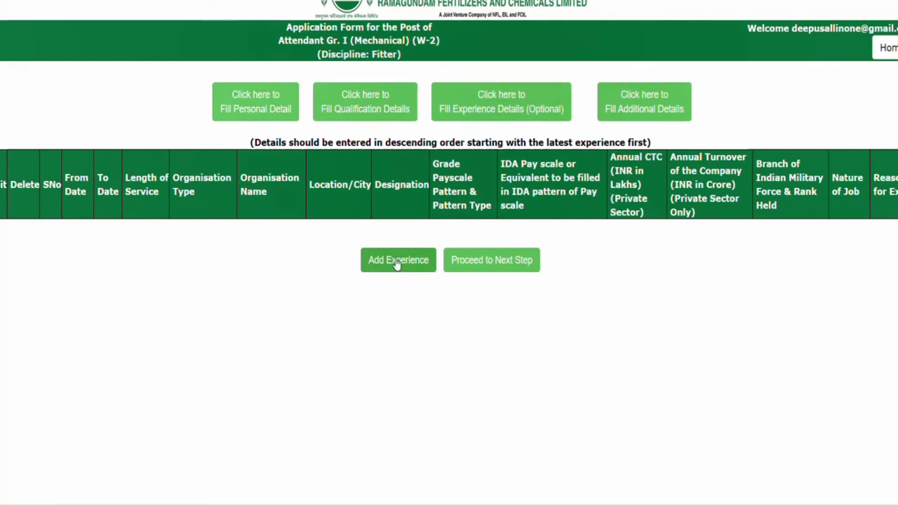
{"action": "left_click", "coordinate": [481, 274]}
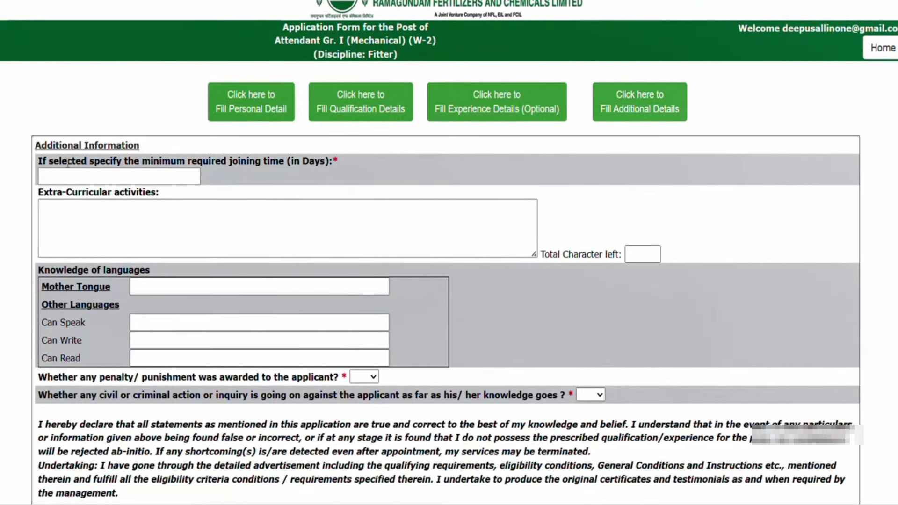
- Answer NO to both the civil or criminal action question and the penalty/punishment question in the additional information
{"action": "left_click", "coordinate": [90, 174]}
{"action": "scroll", "coordinate": [893, 176], "scroll_direction": "down", "scroll_amount": 2}
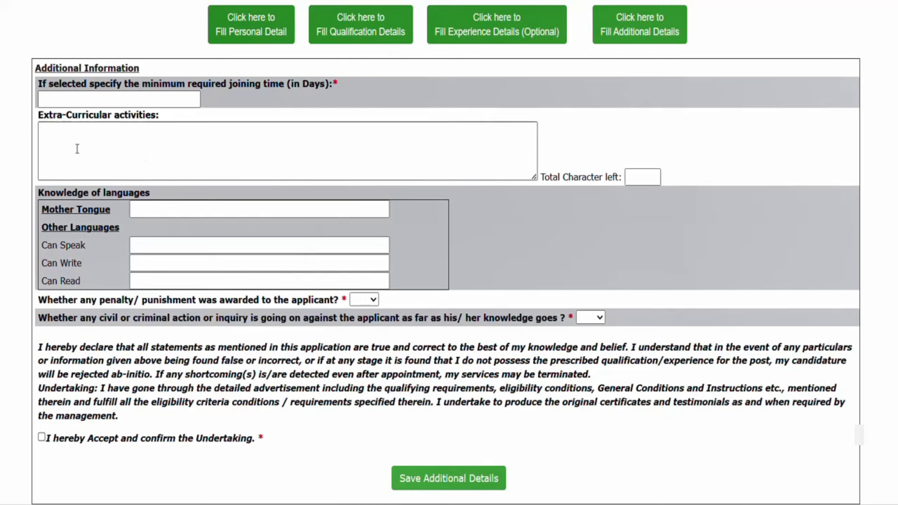
{"action": "left_click", "coordinate": [591, 317]}
{"action": "left_click", "coordinate": [587, 344]}
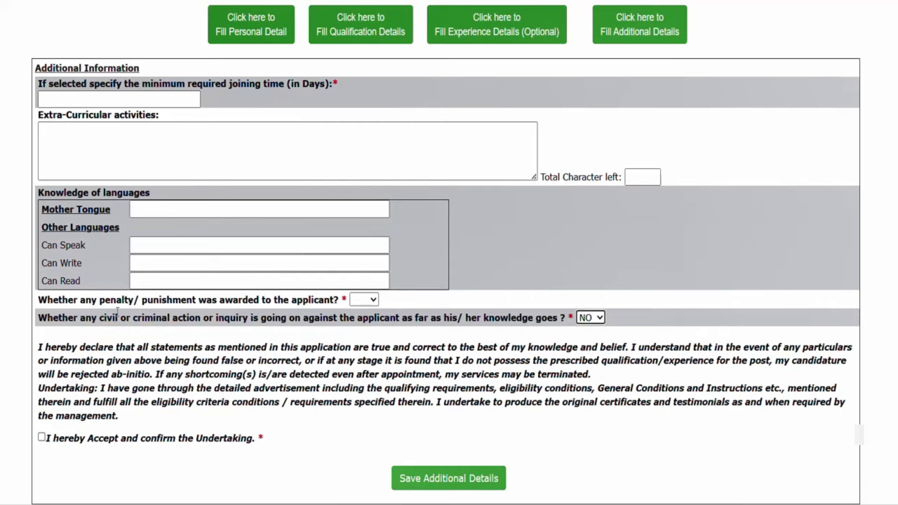
{"action": "left_click", "coordinate": [373, 301]}
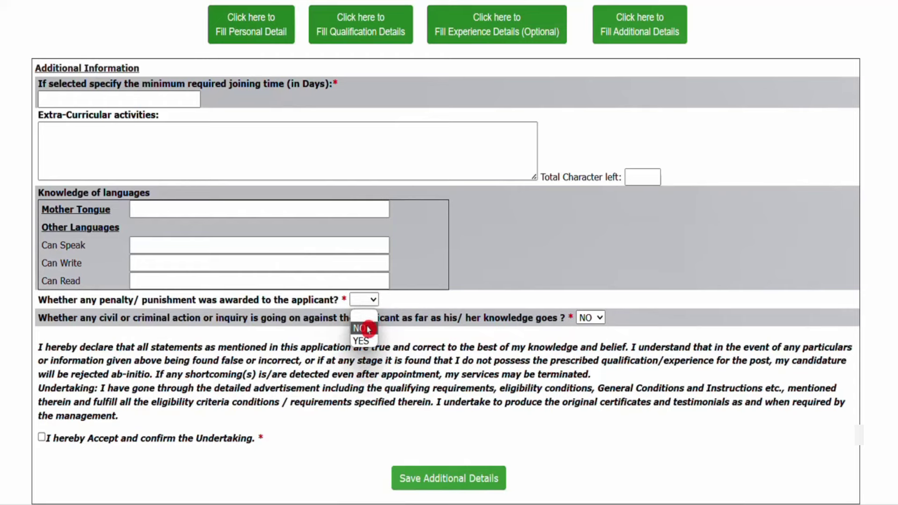
{"action": "left_click", "coordinate": [368, 328]}
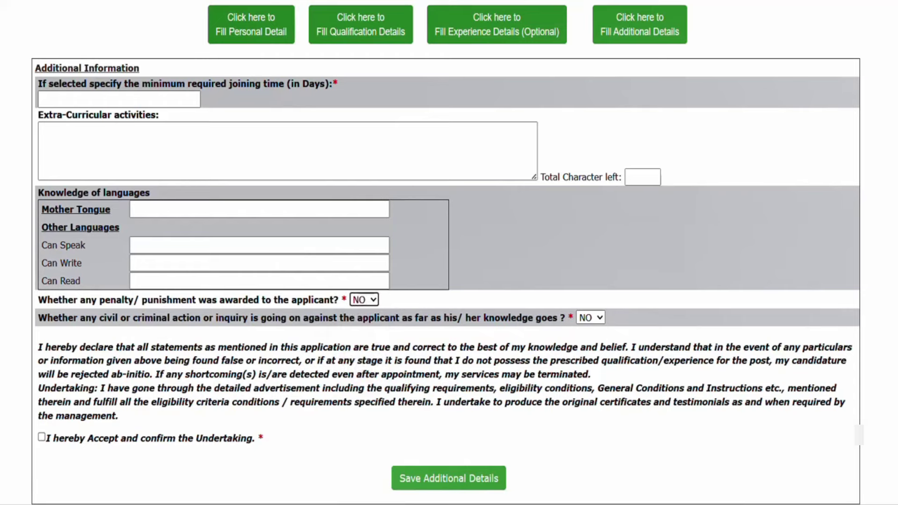
- Enter "dadsfda" as the minimum required joining time and "dsfdas" as the extra-curricular activities
{"action": "left_click", "coordinate": [152, 102]}
{"action": "type", "text": "d"}
{"action": "left_click", "coordinate": [150, 154]}
{"action": "left_click", "coordinate": [100, 100]}
{"action": "type", "text": "adsfda"}
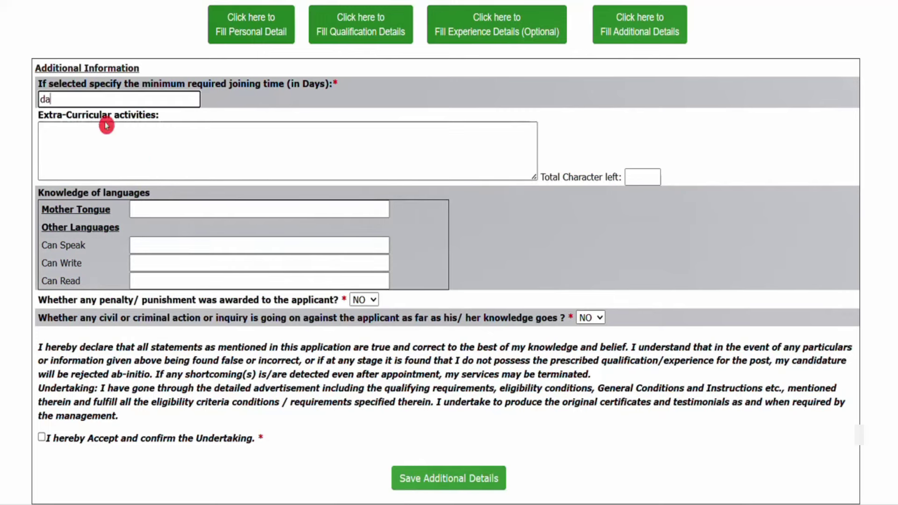
{"action": "left_click", "coordinate": [137, 155]}
{"action": "type", "text": "dsfdas"}
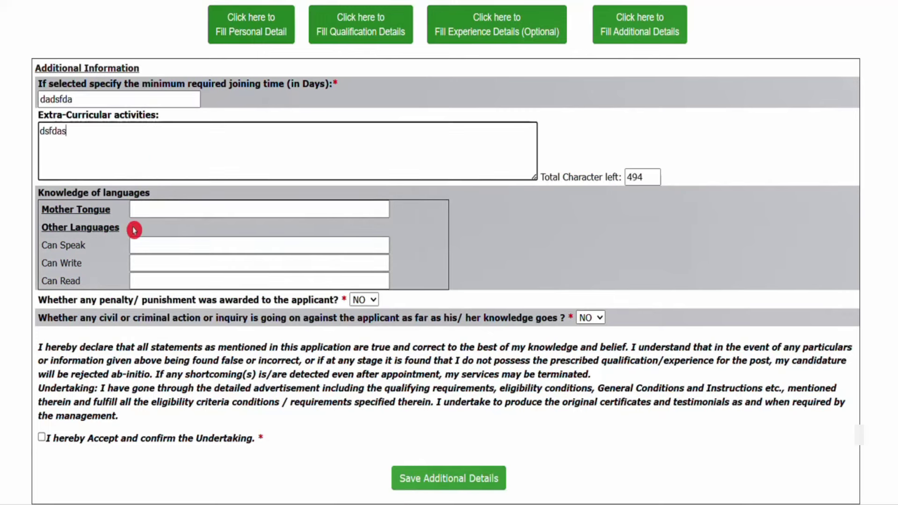
- Fill in the knowledge of languages with mother tongue "dsaf", can speak "dsf", can write "ds" and can read "fds"
{"action": "left_click", "coordinate": [159, 209]}
{"action": "type", "text": "dsaf"}
{"action": "left_click", "coordinate": [174, 247]}
{"action": "type", "text": "dsf"}
{"action": "left_click", "coordinate": [169, 263]}
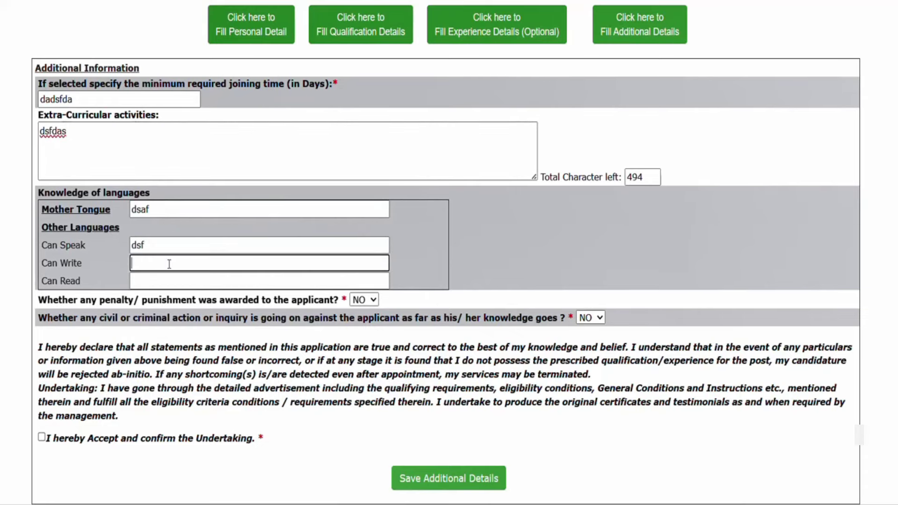
{"action": "type", "text": "ds"}
{"action": "left_click", "coordinate": [169, 280]}
{"action": "type", "text": "fds"}
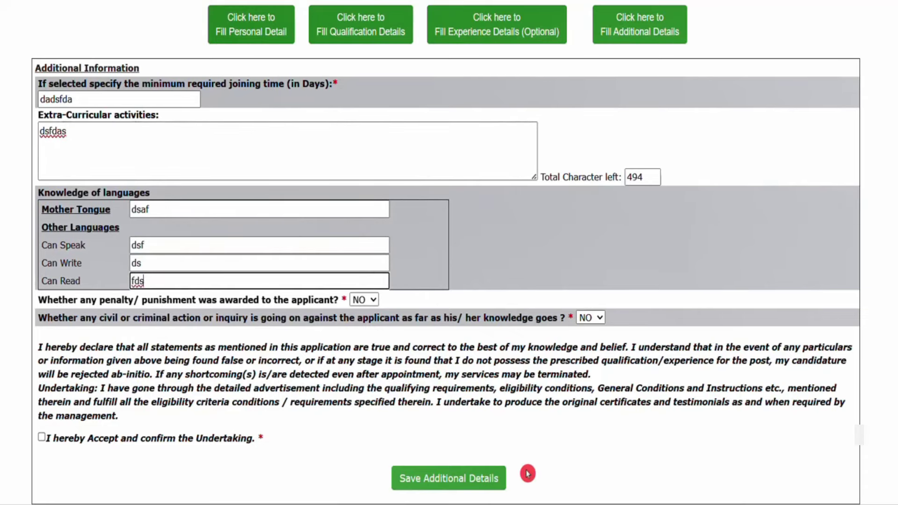
- Accept the undertaking, save the additional details and continue to the photograph and signature upload page
{"action": "left_click", "coordinate": [44, 440]}
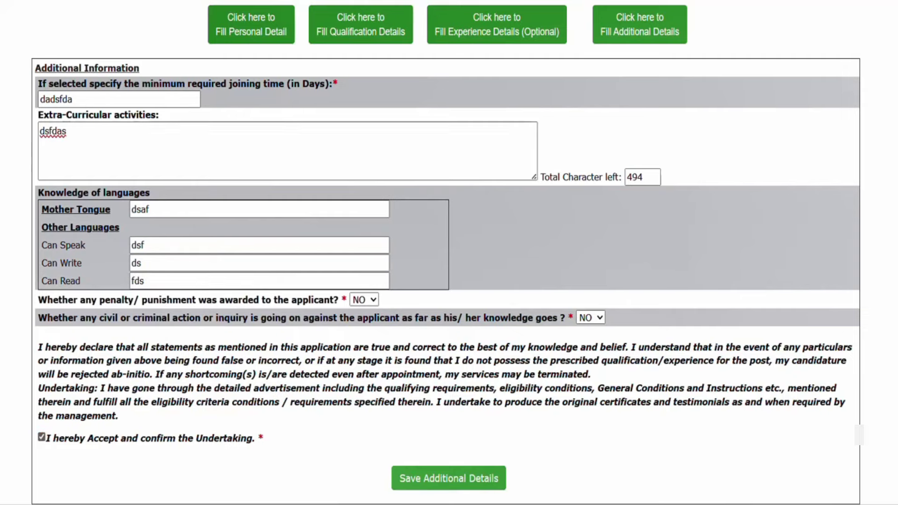
{"action": "left_click", "coordinate": [444, 487]}
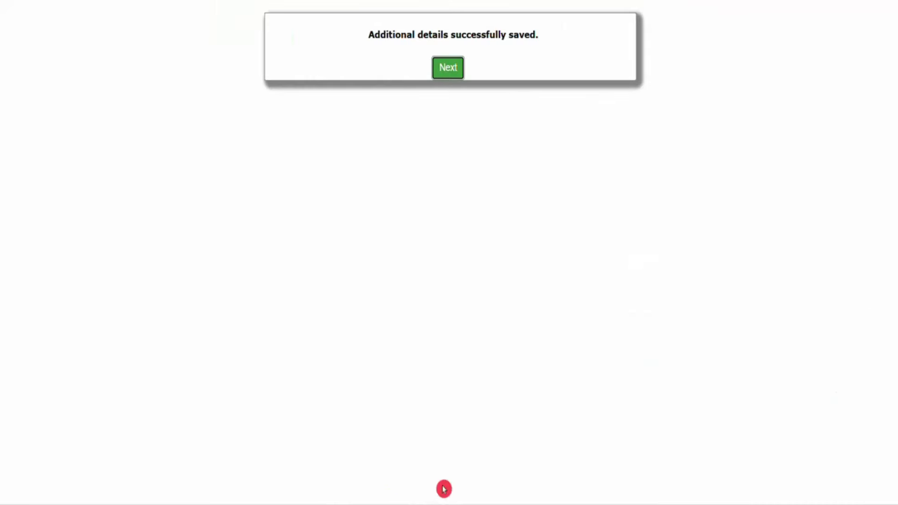
{"action": "left_click", "coordinate": [447, 73]}
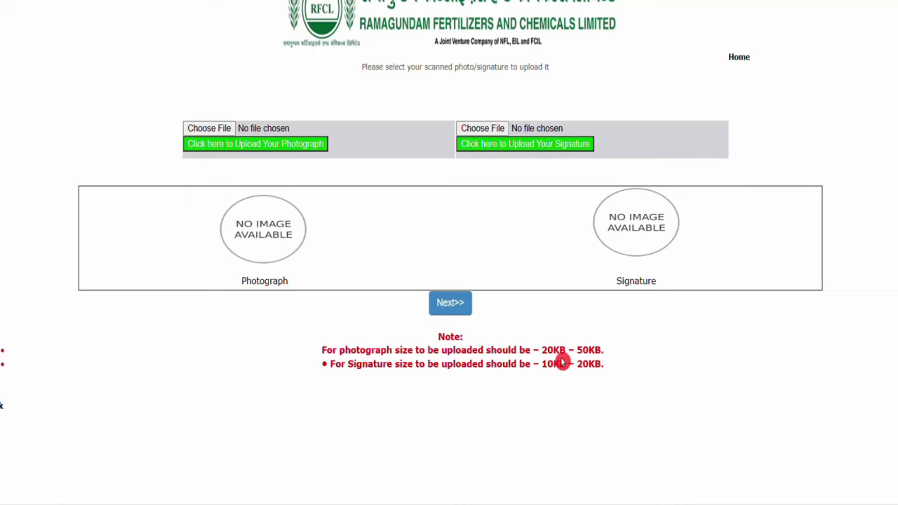
- Upload the scanned photograph and signature within the stated size limits, and continue to the certificate uploads
{"action": "left_click_drag", "start_coordinate": [542, 366], "coordinate": [603, 369]}
{"action": "left_click", "coordinate": [747, 422]}
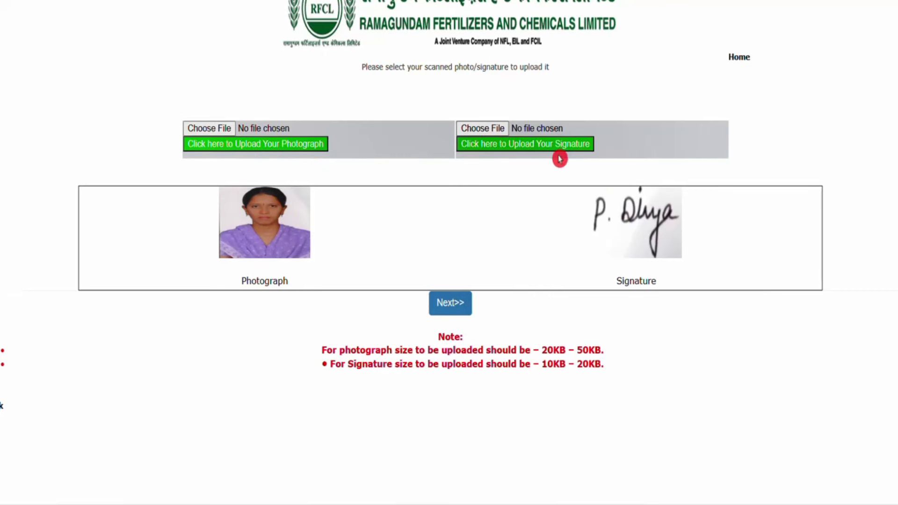
{"action": "left_click", "coordinate": [452, 304]}
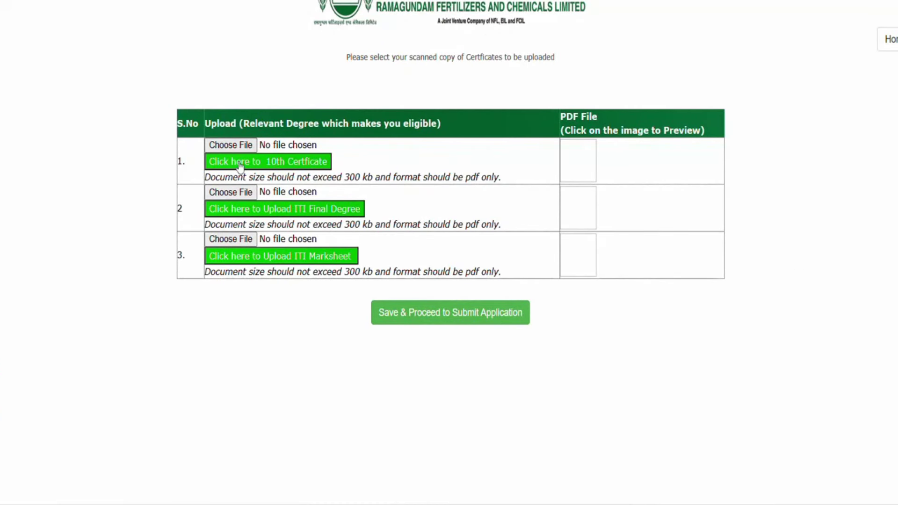
- Upload the 10th certificate, ITI final degree and ITI marksheet as PDF files
{"action": "left_click", "coordinate": [230, 144]}
{"action": "left_click", "coordinate": [264, 302]}
{"action": "left_click", "coordinate": [352, 261]}
{"action": "left_click", "coordinate": [328, 249]}
{"action": "left_click", "coordinate": [306, 144]}
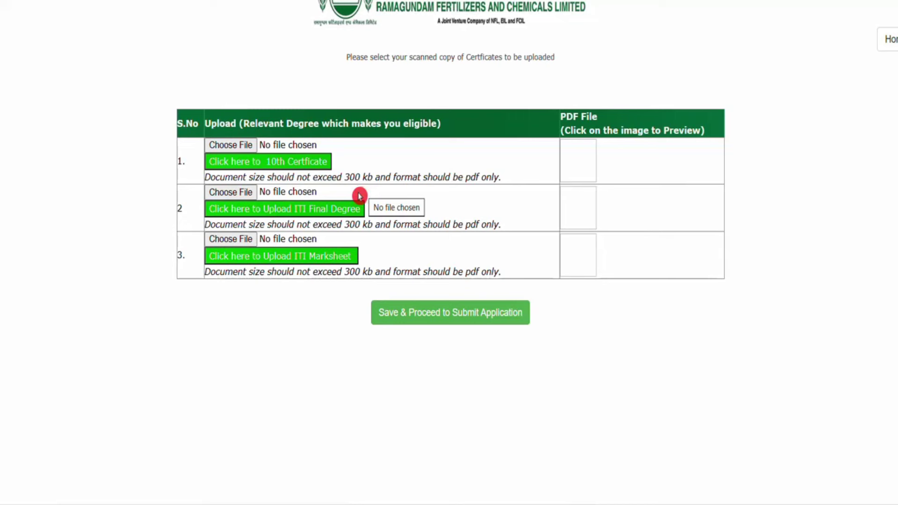
{"action": "left_click", "coordinate": [314, 190]}
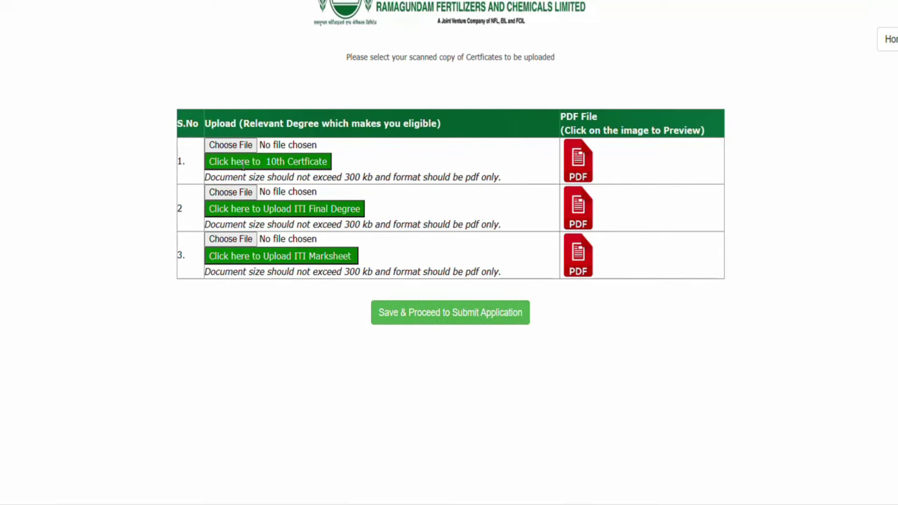
{"action": "left_click", "coordinate": [228, 148]}
{"action": "left_click", "coordinate": [657, 160]}
{"action": "left_click", "coordinate": [452, 383]}
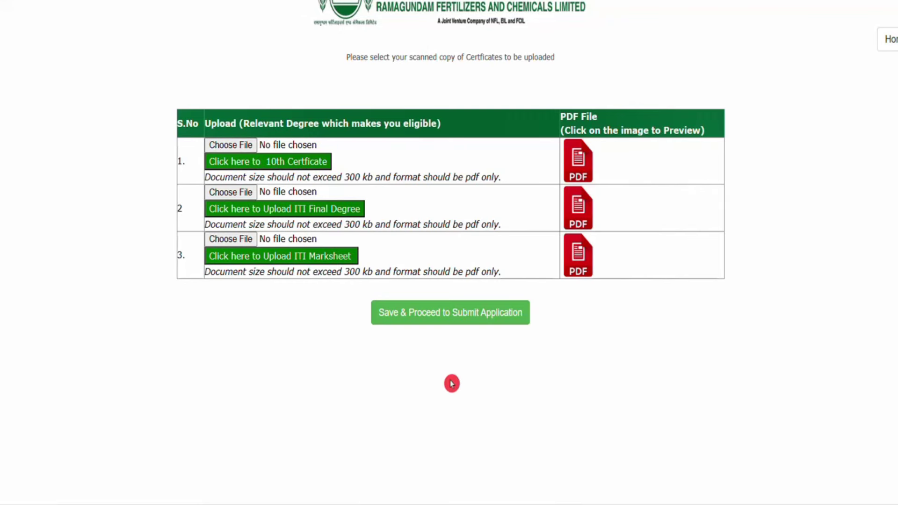
- Save the uploaded certificates and open the application form preview, acknowledging the preview notice
{"action": "left_click", "coordinate": [429, 320]}
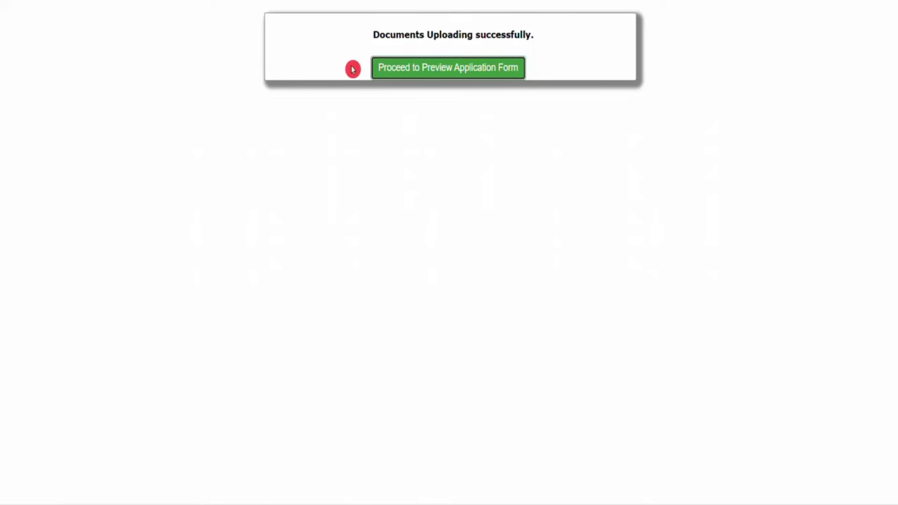
{"action": "left_click", "coordinate": [442, 49]}
{"action": "left_click", "coordinate": [393, 90]}
{"action": "left_click", "coordinate": [450, 74]}
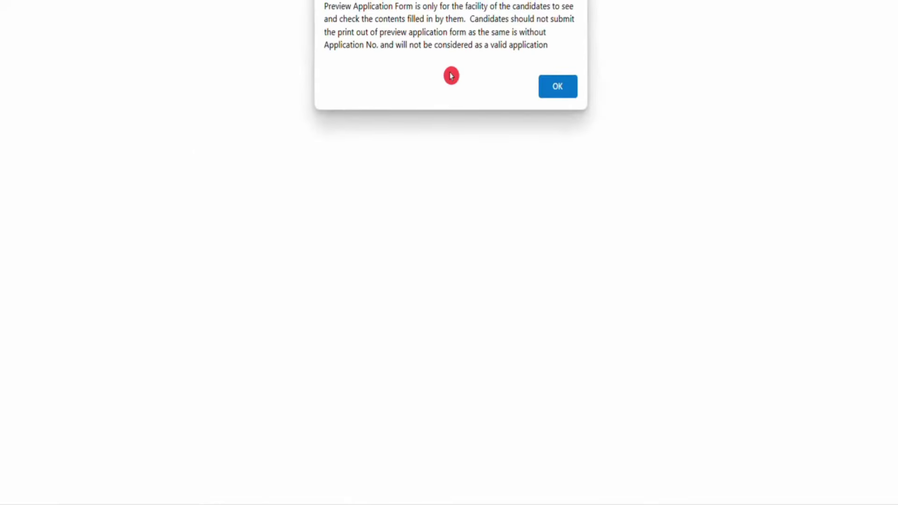
{"action": "left_click", "coordinate": [565, 90]}
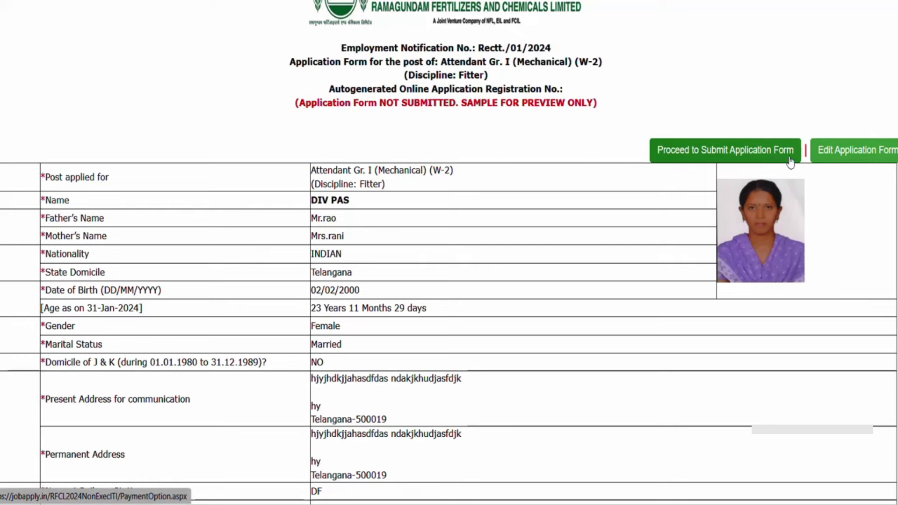
- Review the application form preview down to the signature and proceed to submit the application form
{"action": "left_click", "coordinate": [858, 161]}
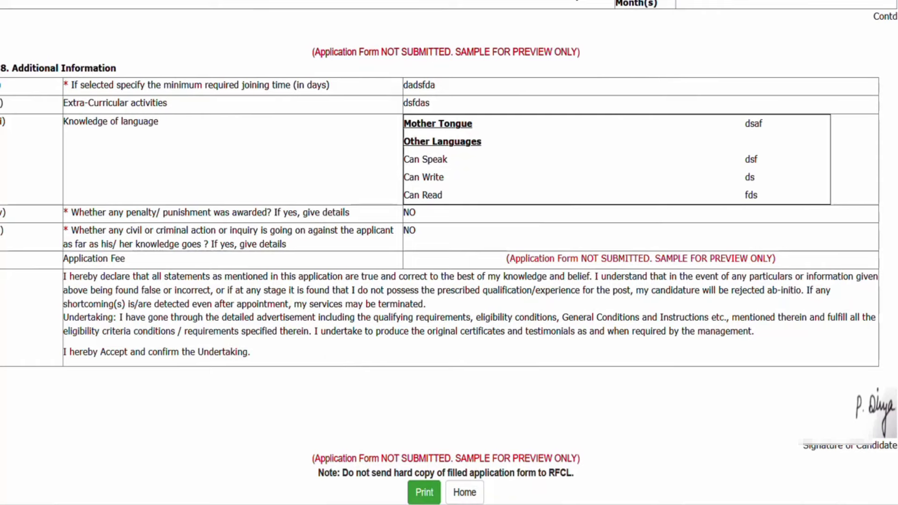
{"action": "scroll", "coordinate": [449, 252], "scroll_direction": "up", "scroll_amount": 20}
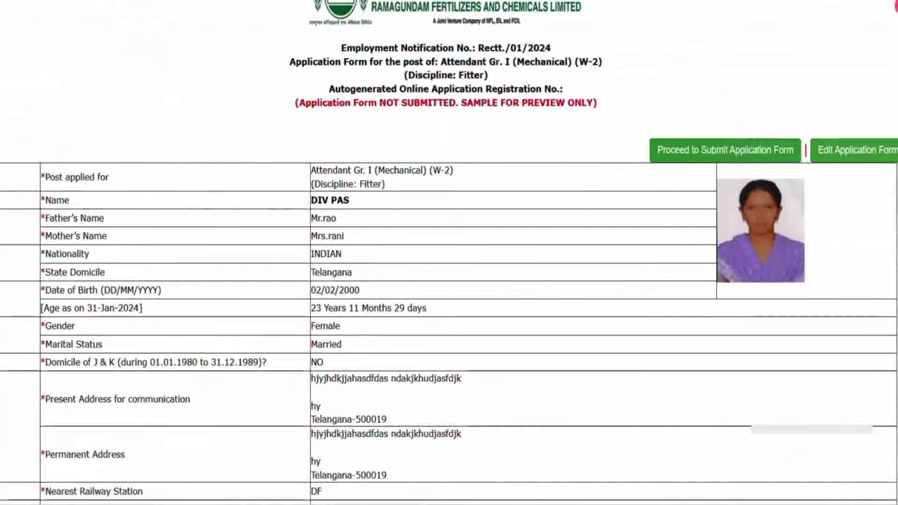
{"action": "left_click", "coordinate": [711, 151]}
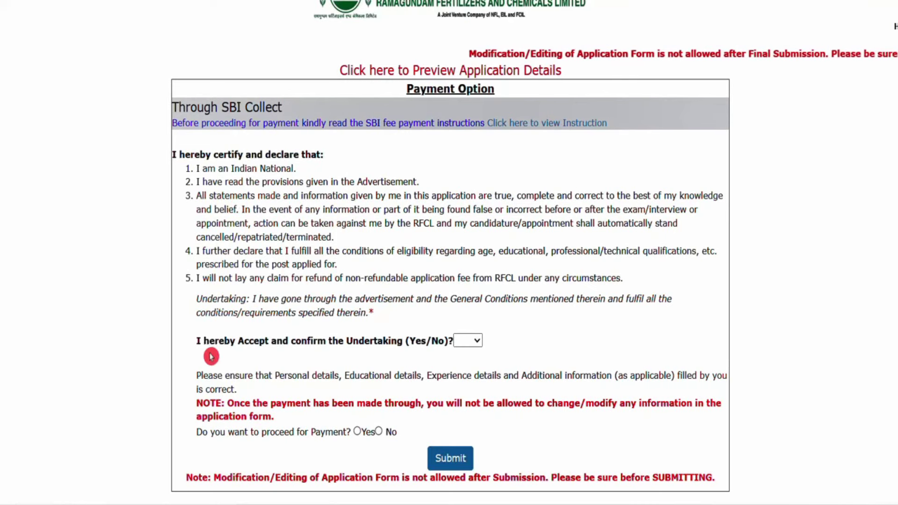
- Confirm the undertaking with YES and choose Yes for proceeding to payment
{"action": "left_click", "coordinate": [468, 345]}
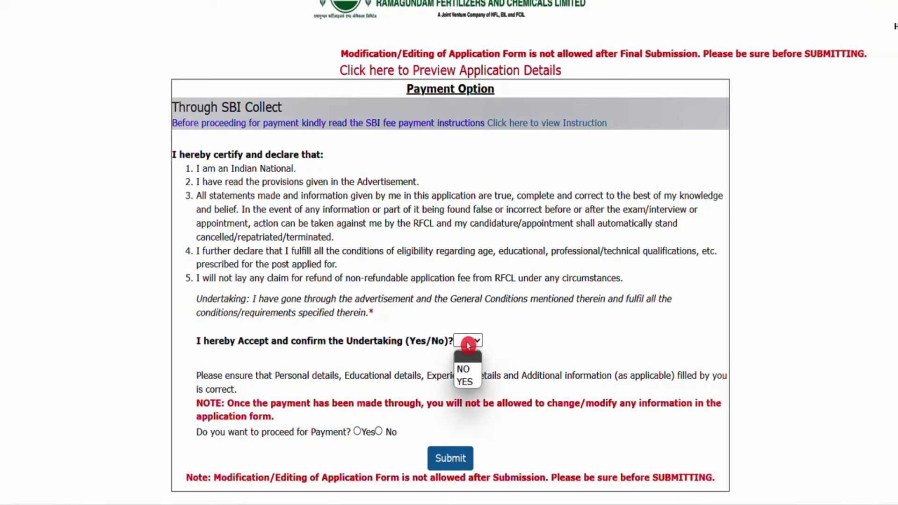
{"action": "left_click", "coordinate": [465, 382]}
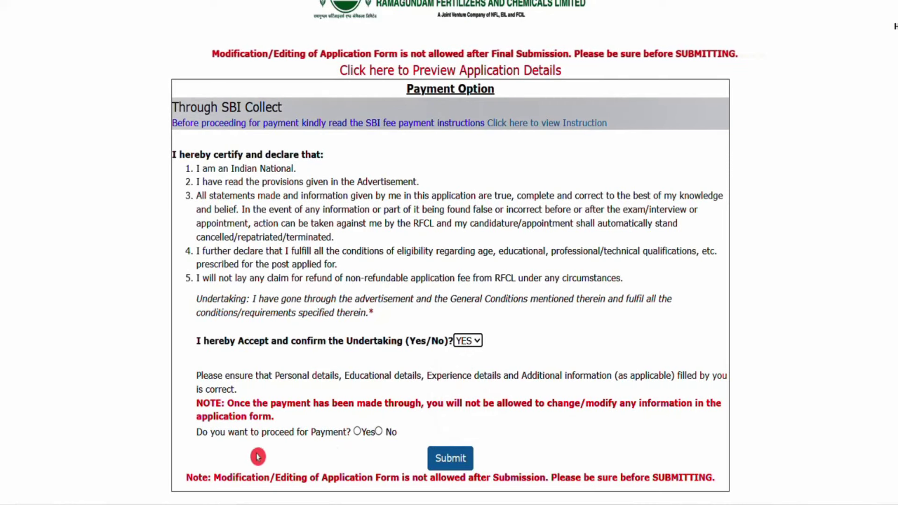
{"action": "left_click", "coordinate": [357, 432]}
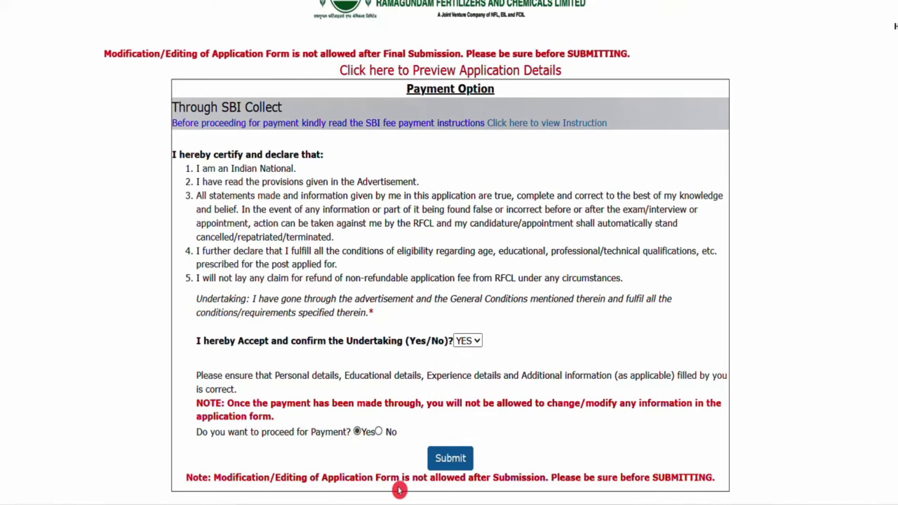
- Submit the payment option form and proceed to the SBI Collect payment gateway, accepting the redirect notice
{"action": "left_click", "coordinate": [450, 462]}
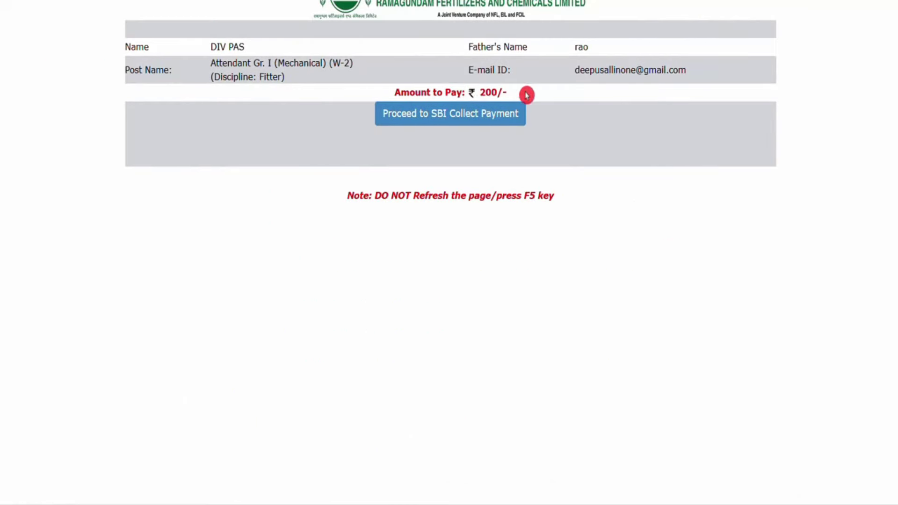
{"action": "left_click", "coordinate": [466, 124]}
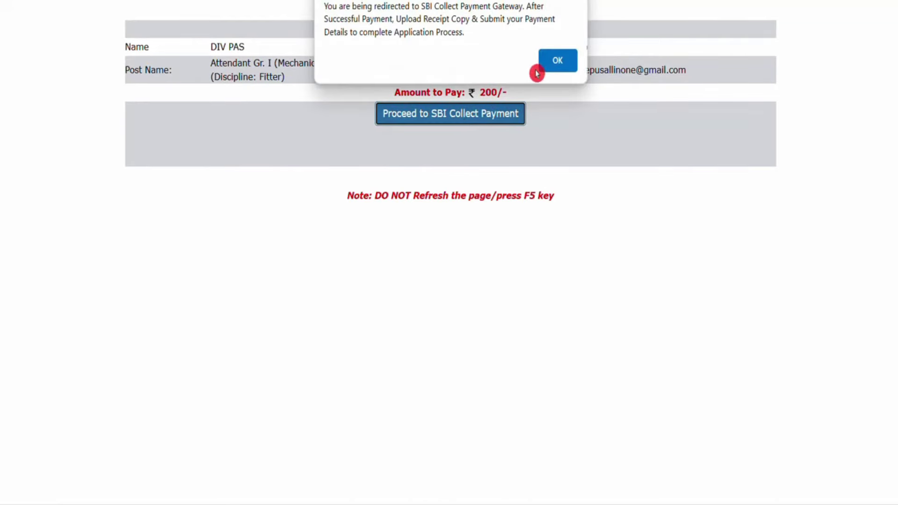
{"action": "left_click", "coordinate": [558, 63]}
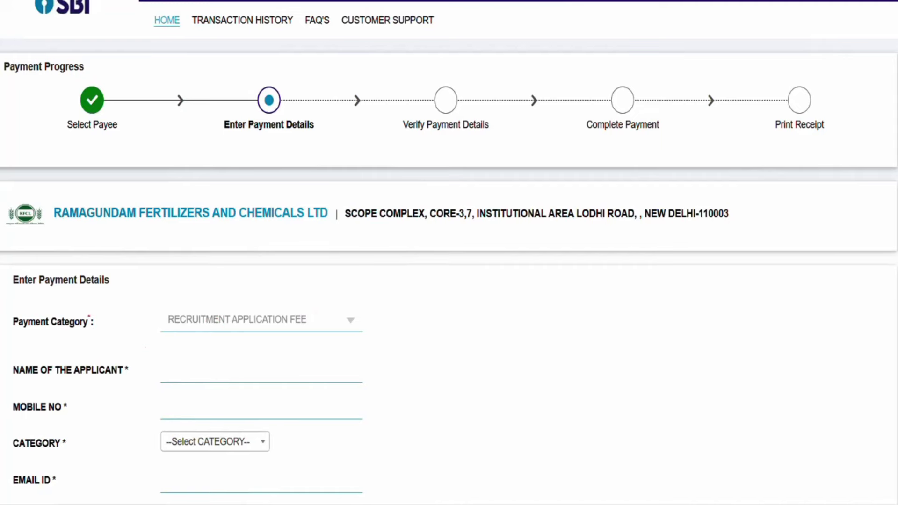
- Look through the SBI Collect recruitment application fee form, from the payment details to the terms and captcha
{"action": "scroll", "coordinate": [449, 253], "scroll_direction": "down", "scroll_amount": 3}
{"action": "scroll", "coordinate": [449, 253], "scroll_direction": "down", "scroll_amount": 5}
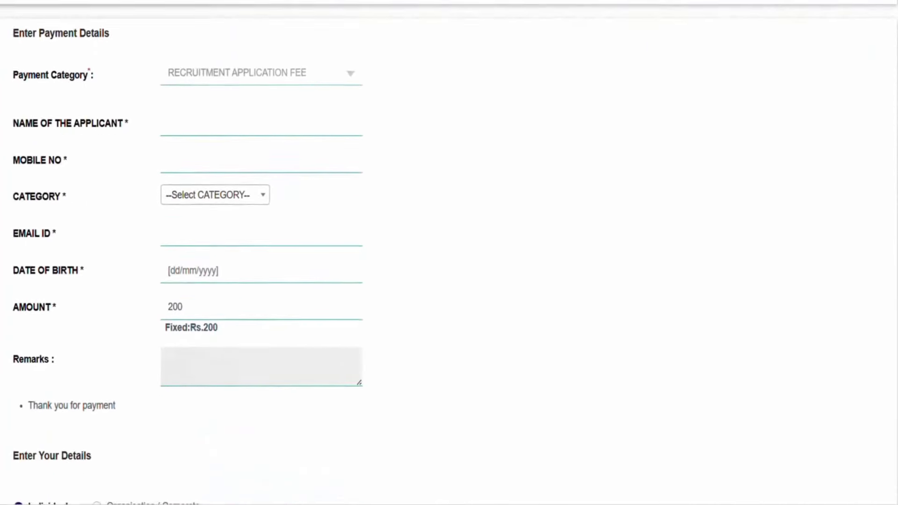
{"action": "scroll", "coordinate": [449, 252], "scroll_direction": "down", "scroll_amount": 2}
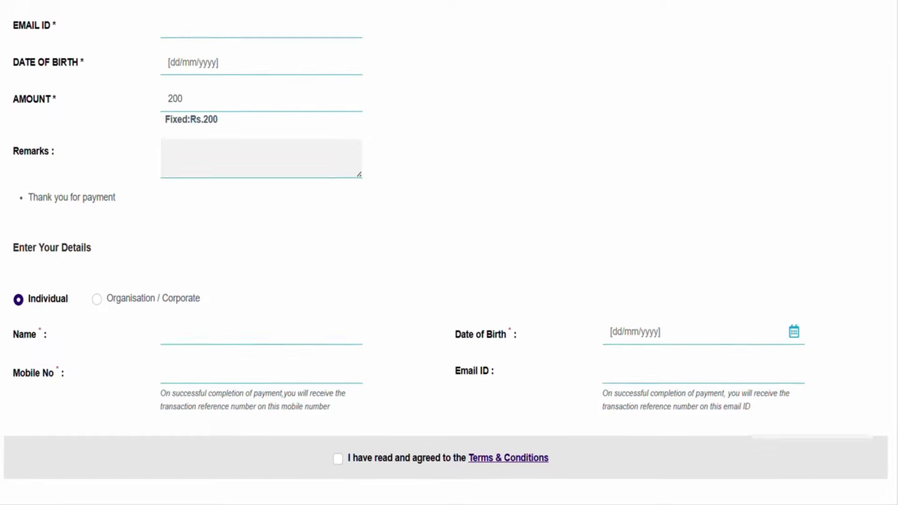
{"action": "scroll", "coordinate": [449, 253], "scroll_direction": "down", "scroll_amount": 1}
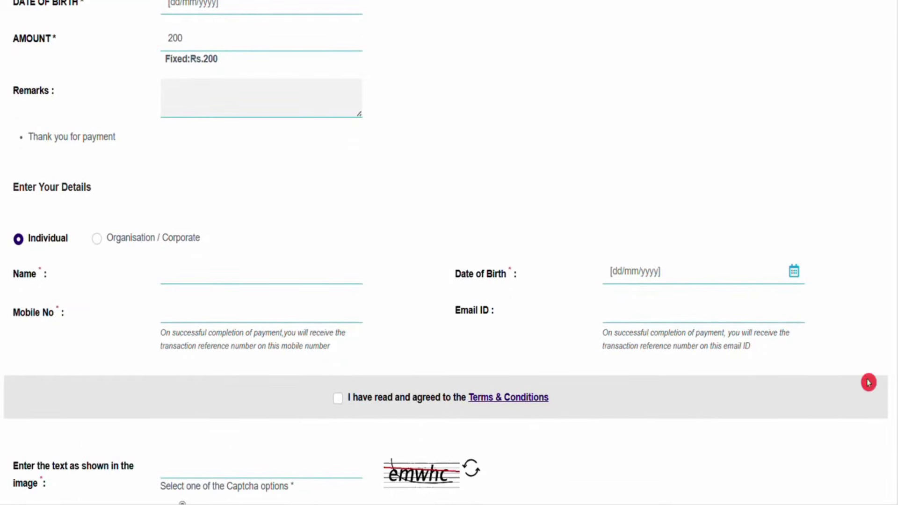
{"action": "scroll", "coordinate": [868, 381], "scroll_direction": "down", "scroll_amount": 4}
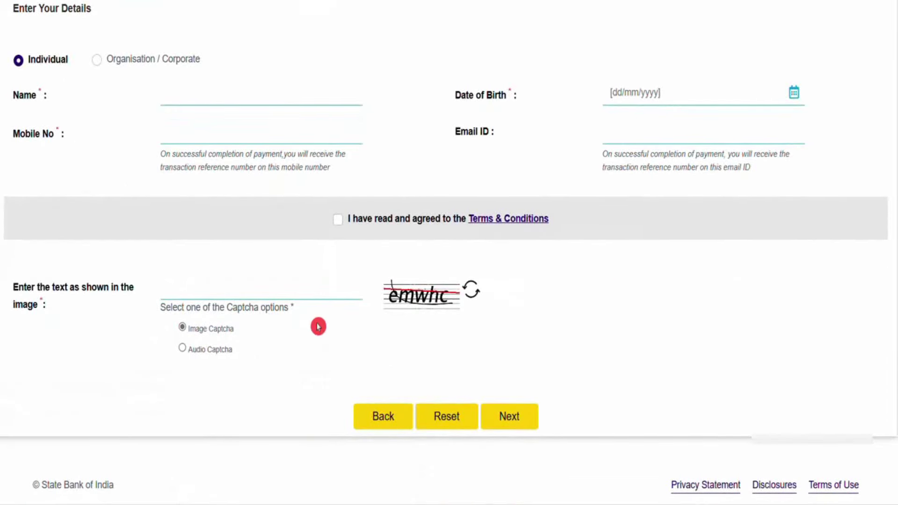
{"action": "left_click", "coordinate": [532, 421]}
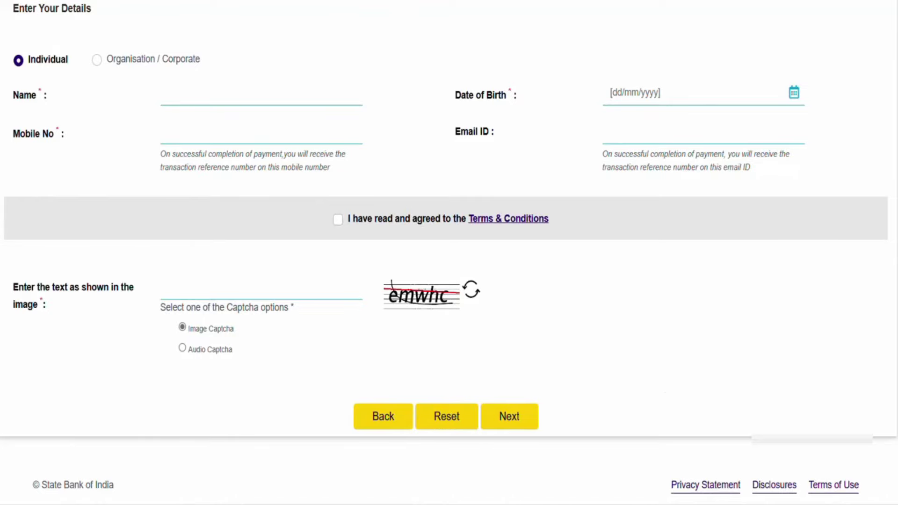